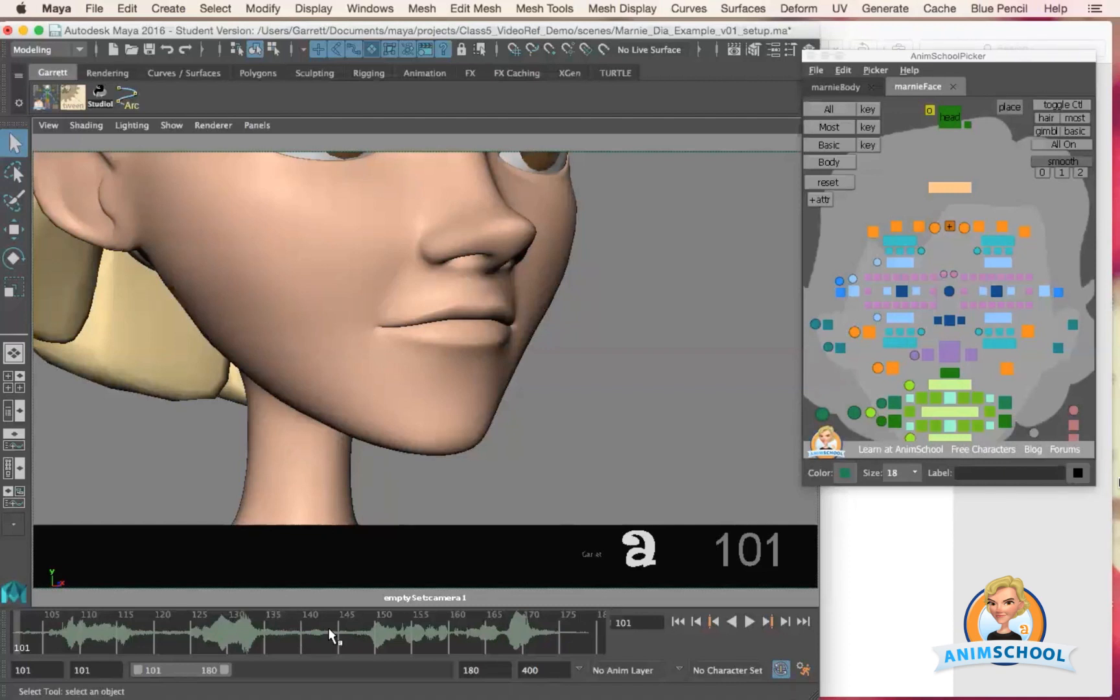
# - Review the Sound Shapes reference image with the Studio Library window moved off its text, and switch back to Maya
pyautogui.hotkey('alt', 'v')
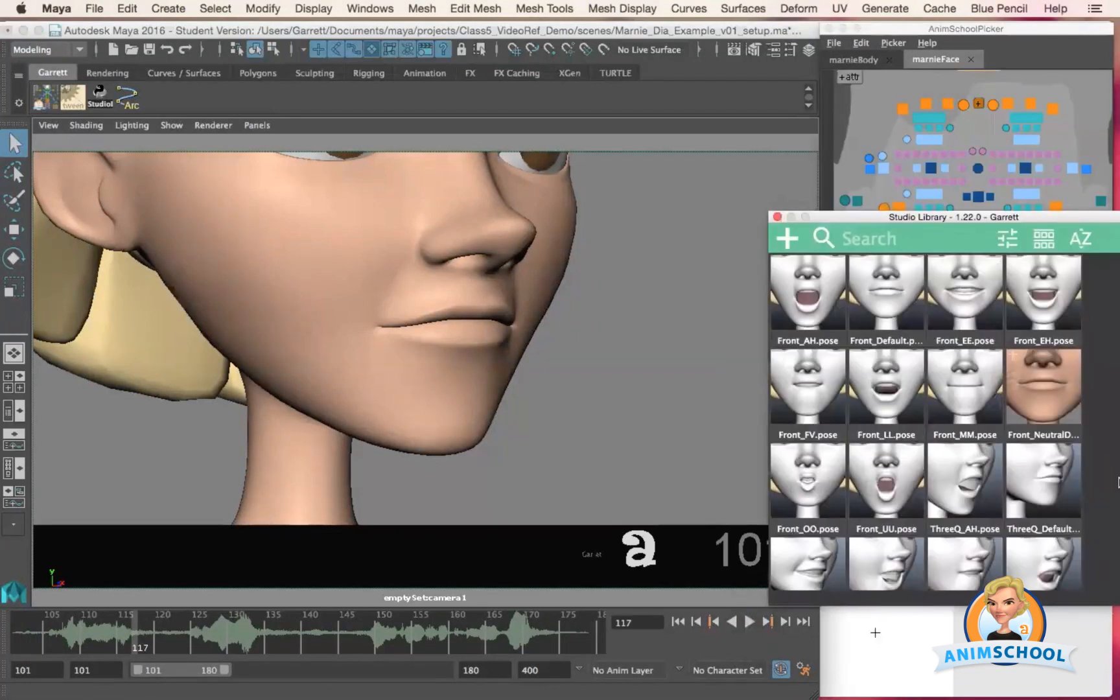
pyautogui.press('super+Tab')
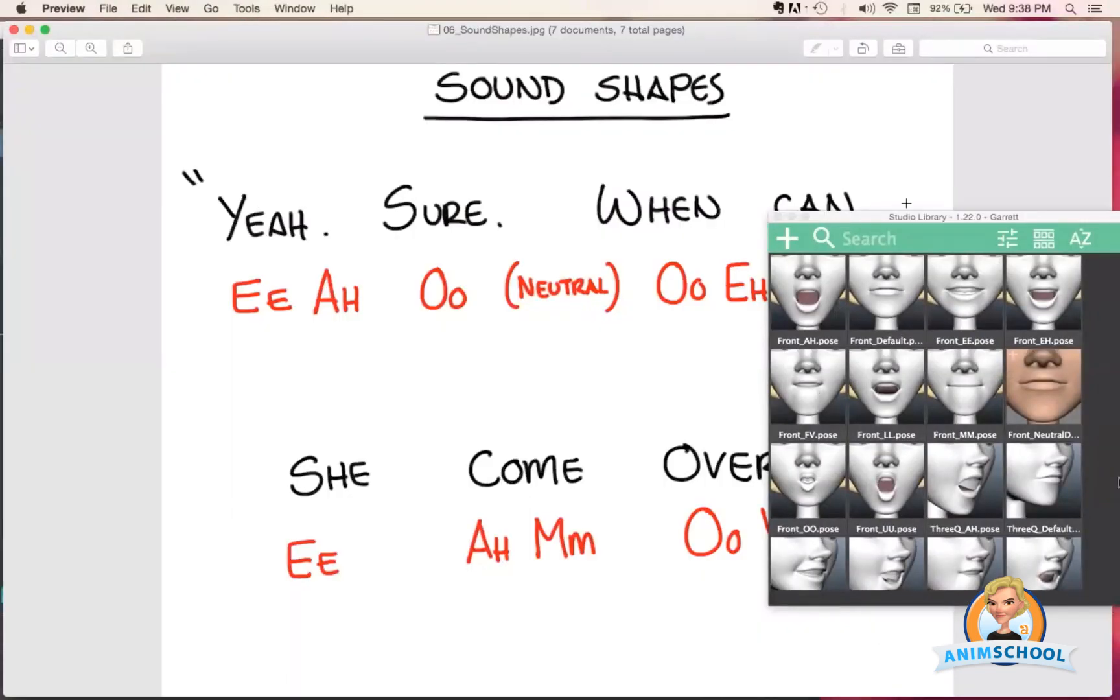
pyautogui.moveTo(866, 212); pyautogui.dragTo(916, 318)
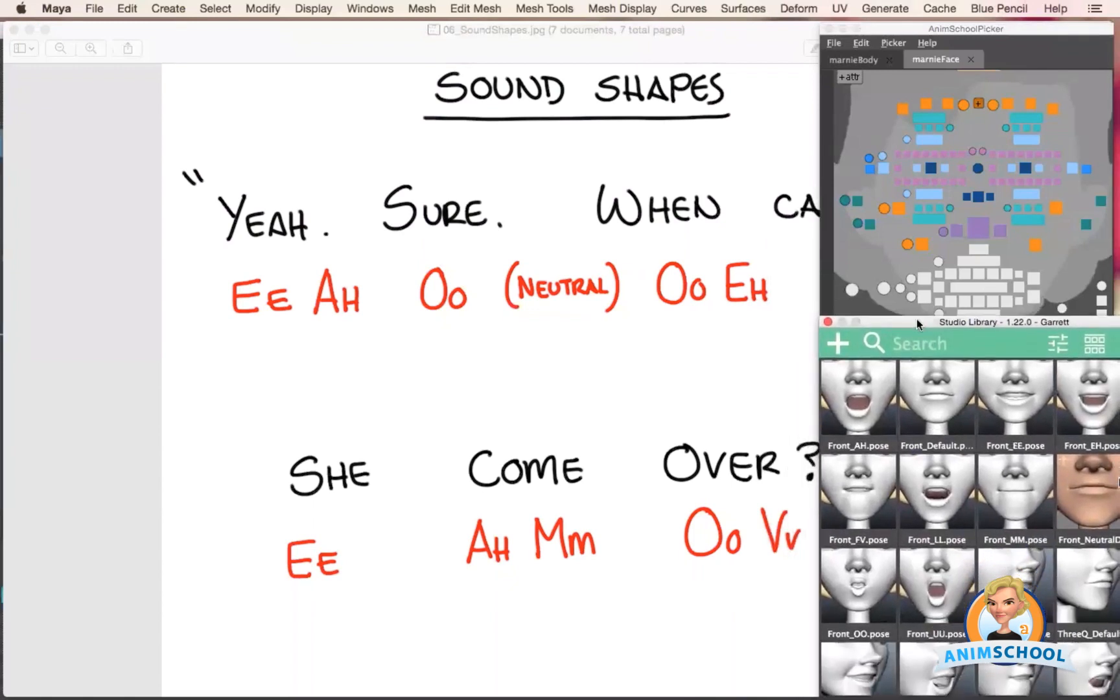
pyautogui.moveTo(916, 318); pyautogui.dragTo(913, 261)
pyautogui.moveTo(674, 697)
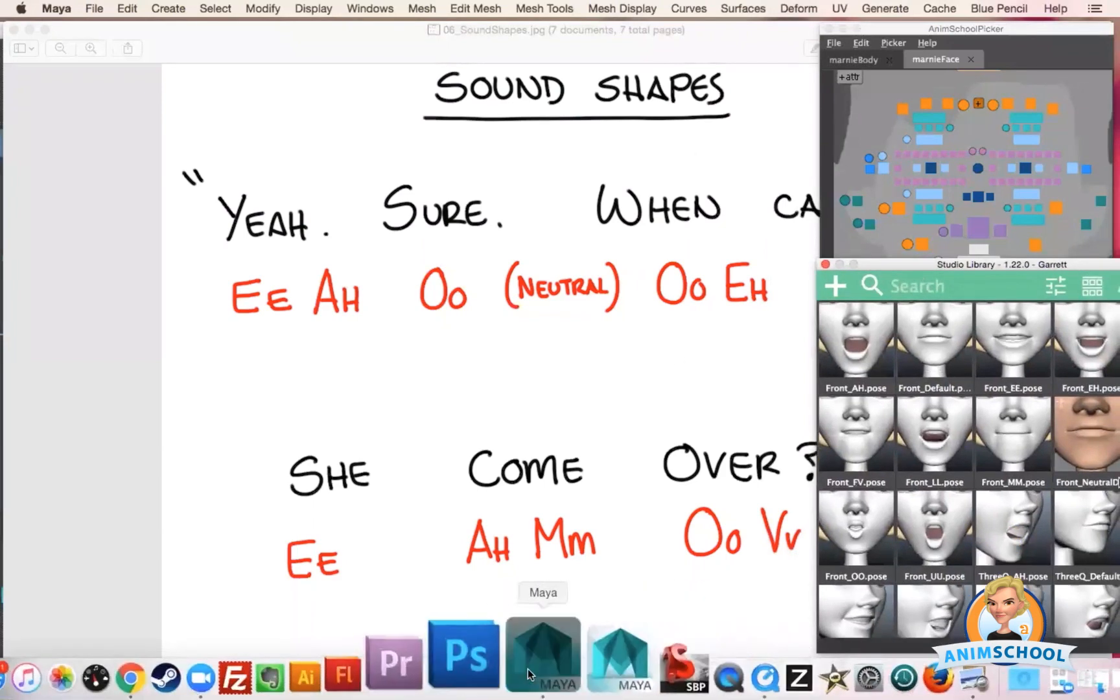
pyautogui.click(527, 669)
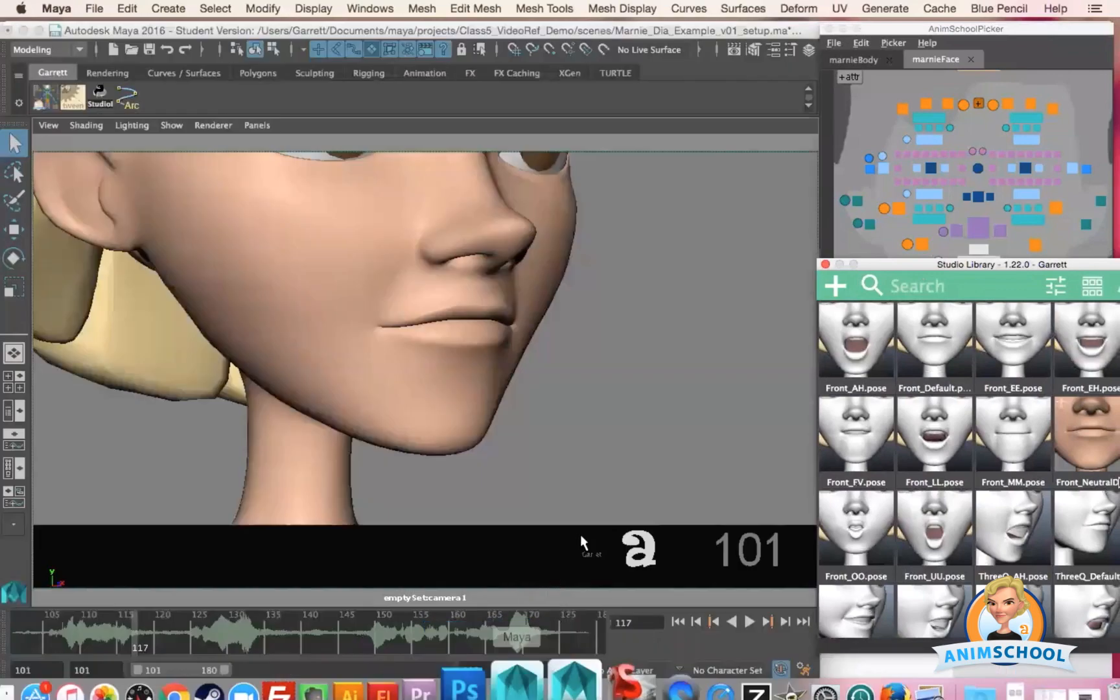
# - Listen to the dialogue audio from frame 101 to about frame 106 to locate the opening sound of "Yeah"
pyautogui.click(13, 623)
pyautogui.moveTo(886, 267)
pyautogui.mouseDown()
pyautogui.moveTo(882, 365)
pyautogui.moveTo(885, 246)
pyautogui.moveTo(881, 274)
pyautogui.moveTo(885, 262)
pyautogui.mouseUp()
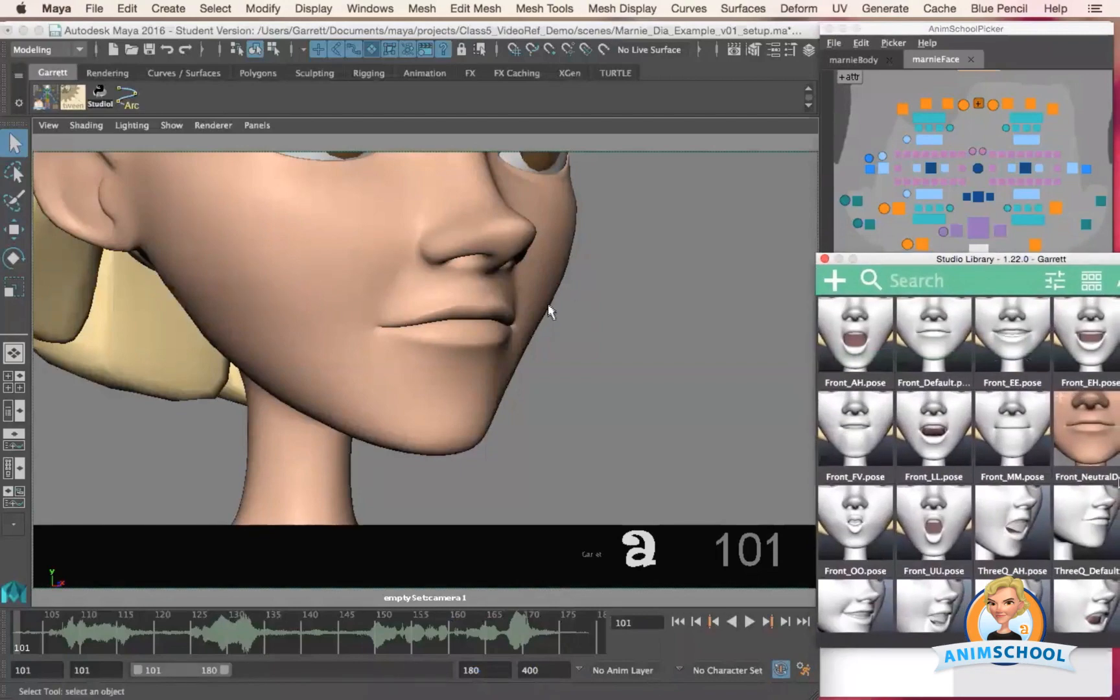
pyautogui.click(87, 126)
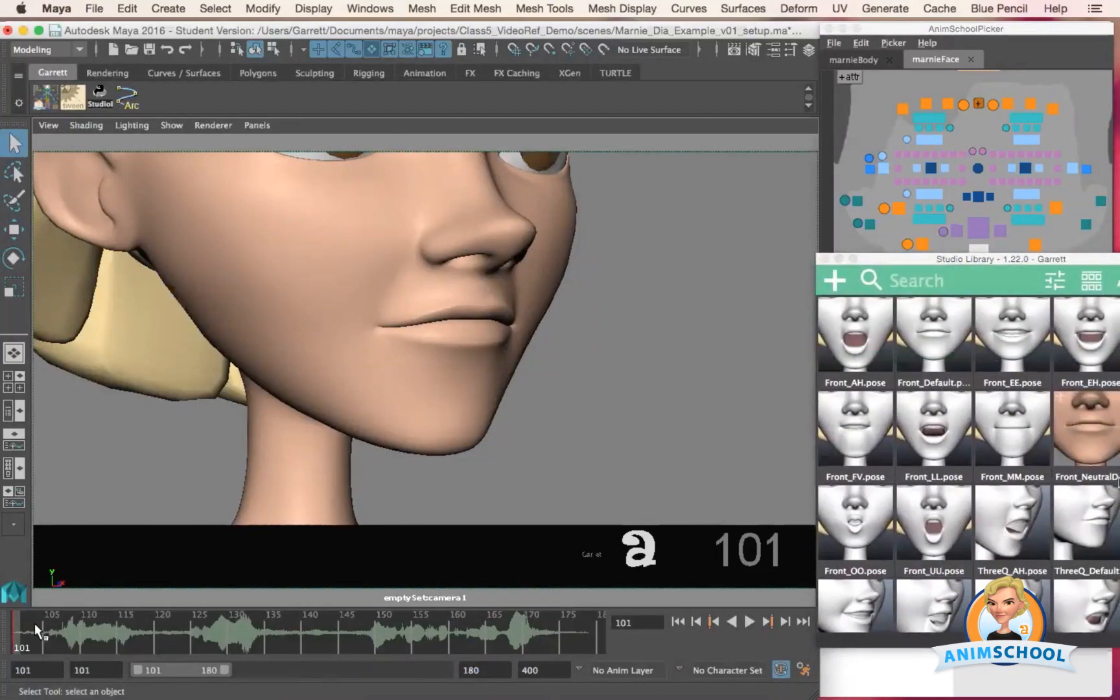
pyautogui.hotkey('alt', 'v')
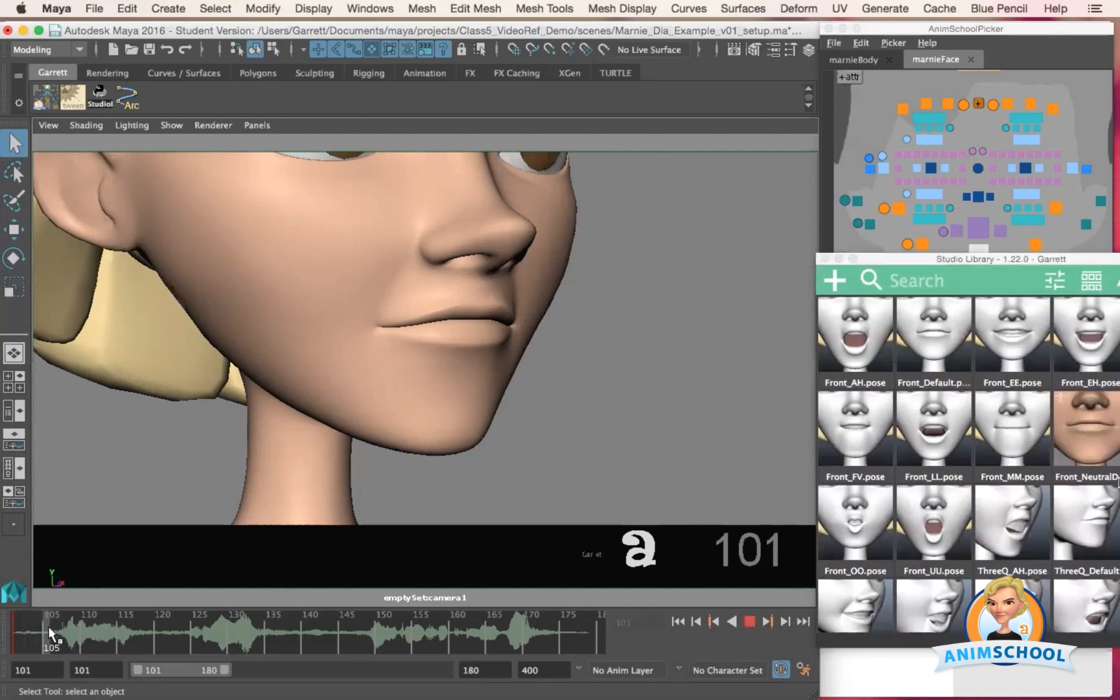
pyautogui.hotkey('alt', 'v')
pyautogui.click(22, 617)
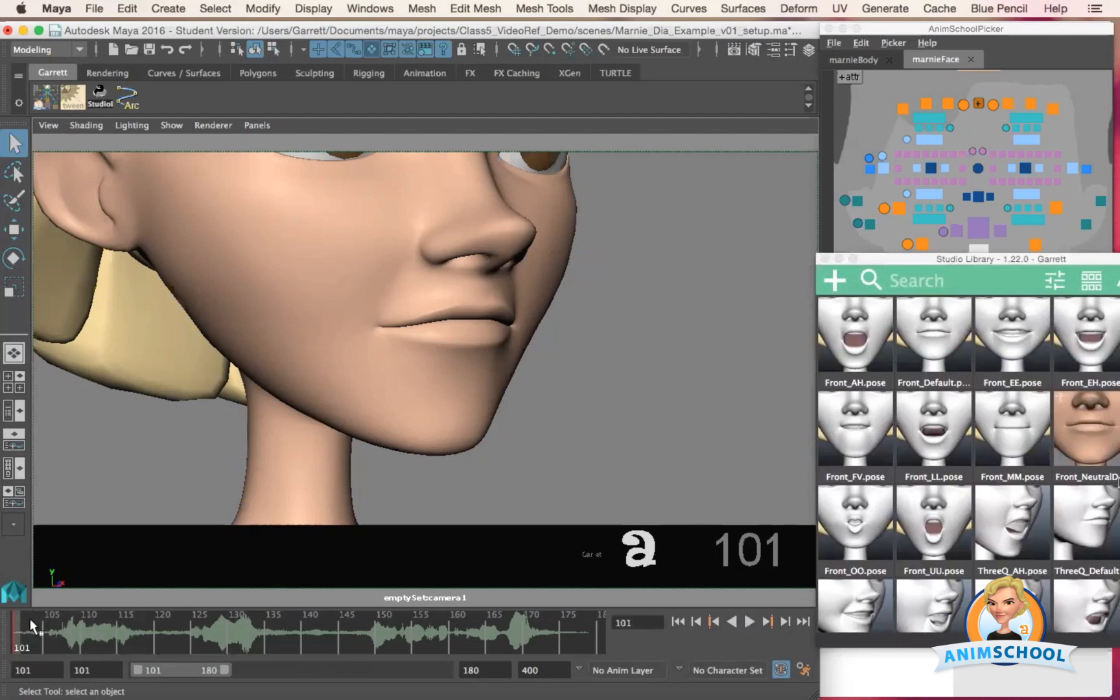
pyautogui.moveTo(30, 618); pyautogui.dragTo(35, 618)
pyautogui.hotkey('alt', 'v')
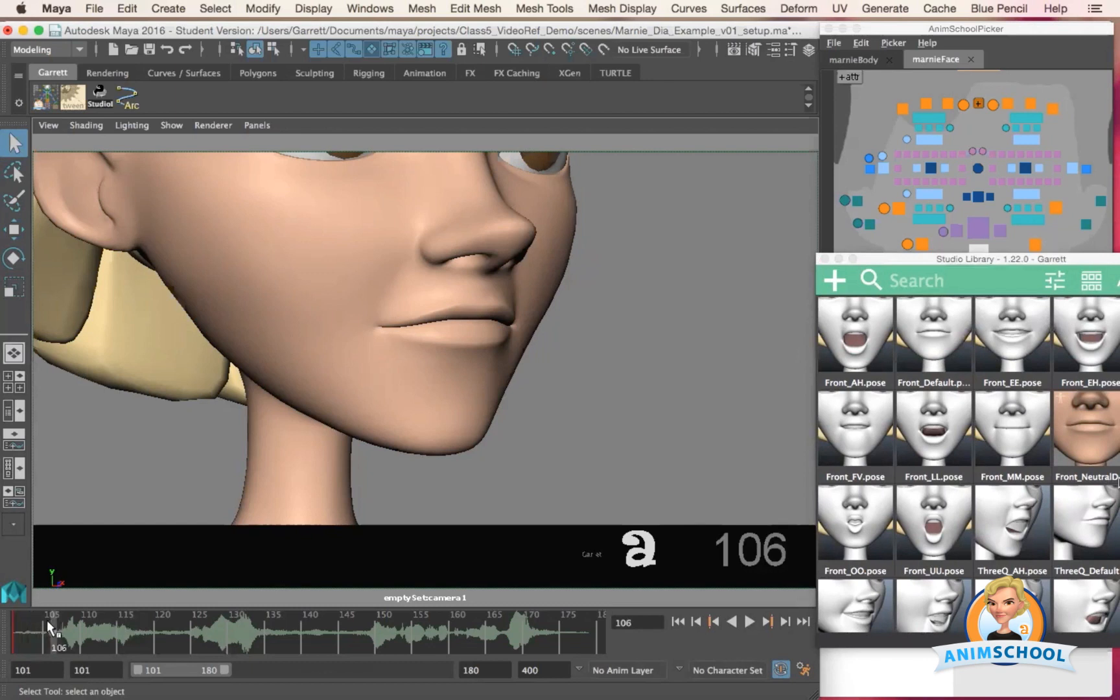
pyautogui.hotkey('alt', 'v')
pyautogui.click(46, 615)
# - Apply the Front_EE mouth pose at frame 103 and the Front_AH pose at frame 105
pyautogui.click(30, 621)
pyautogui.click(1004, 353)
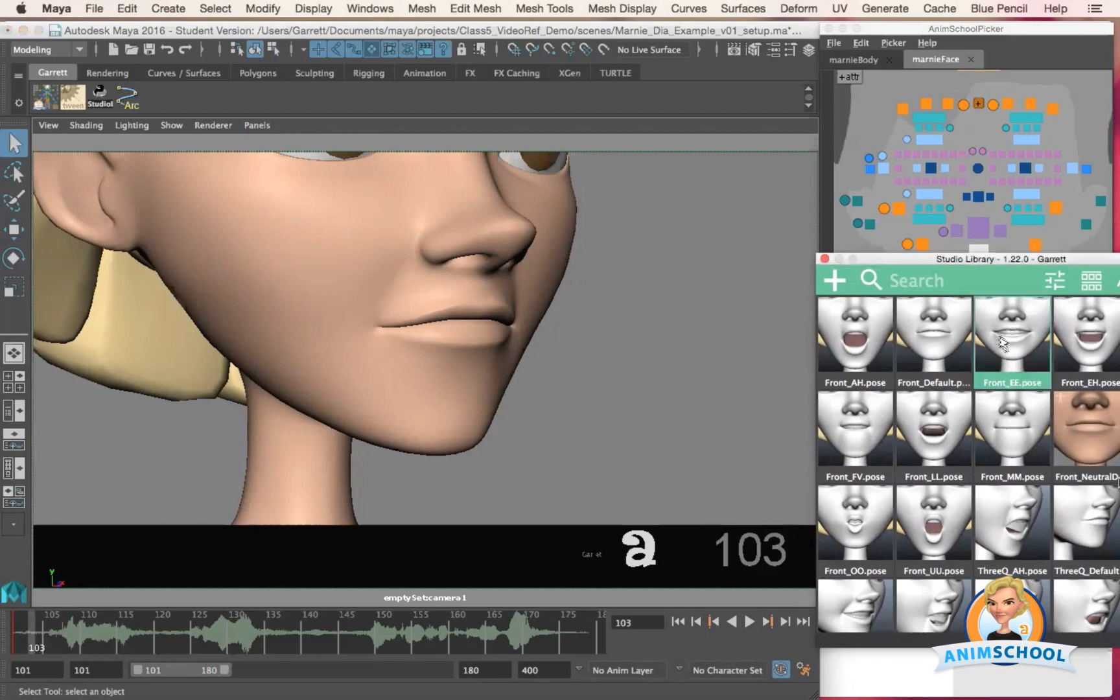
pyautogui.doubleClick(1009, 342)
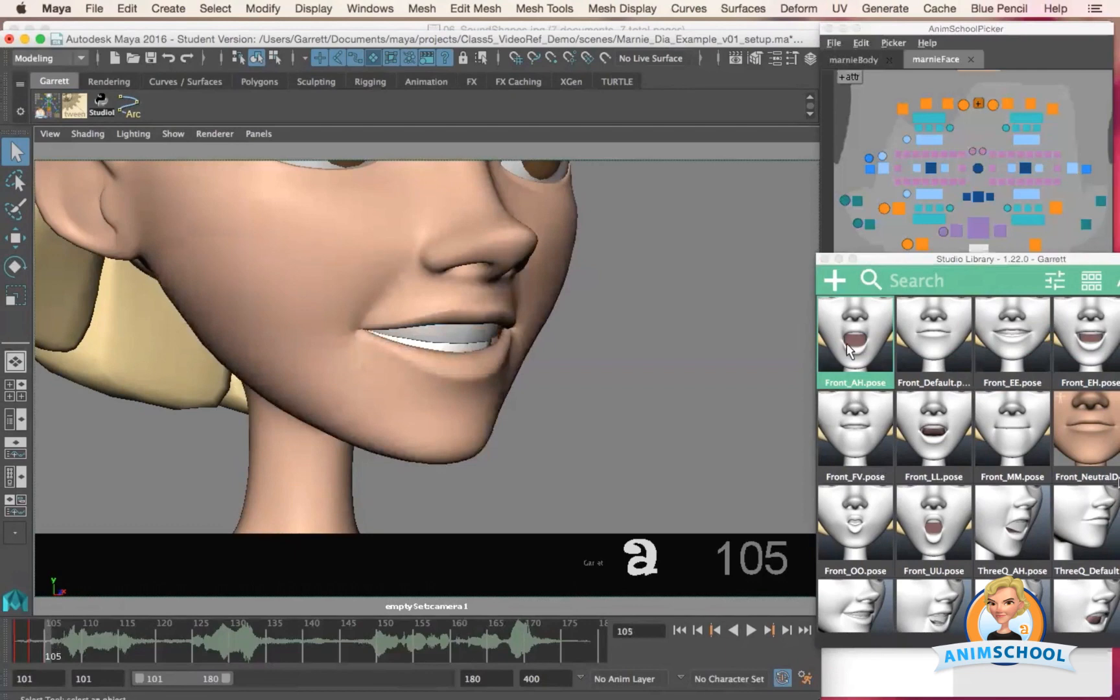
pyautogui.doubleClick(847, 349)
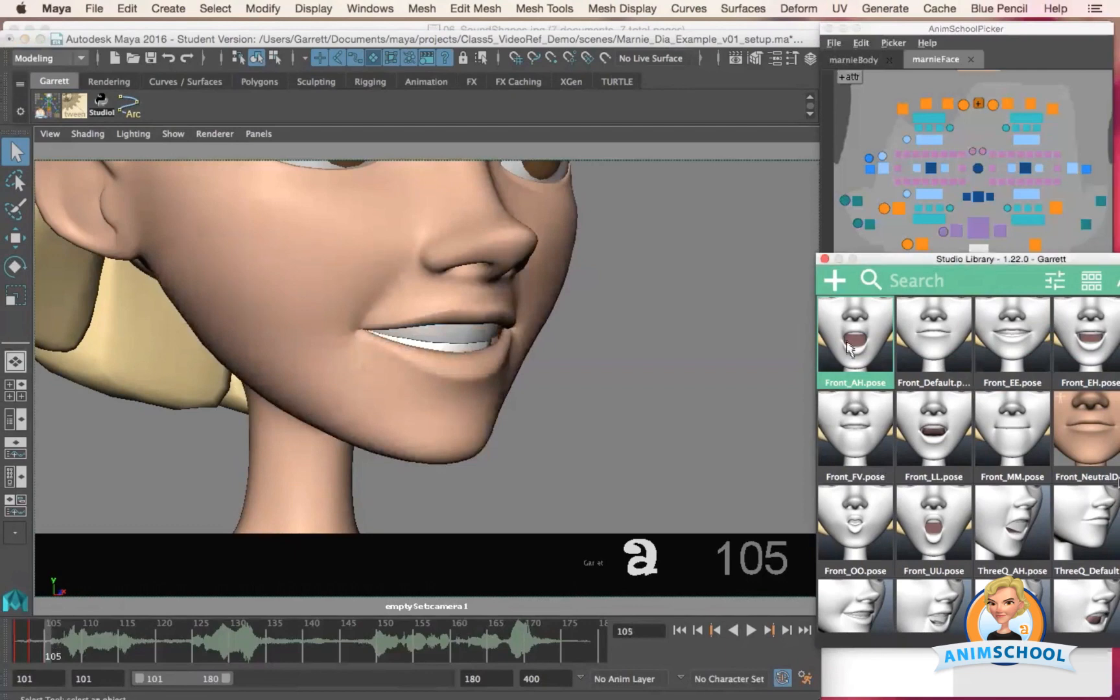
pyautogui.click(70, 40)
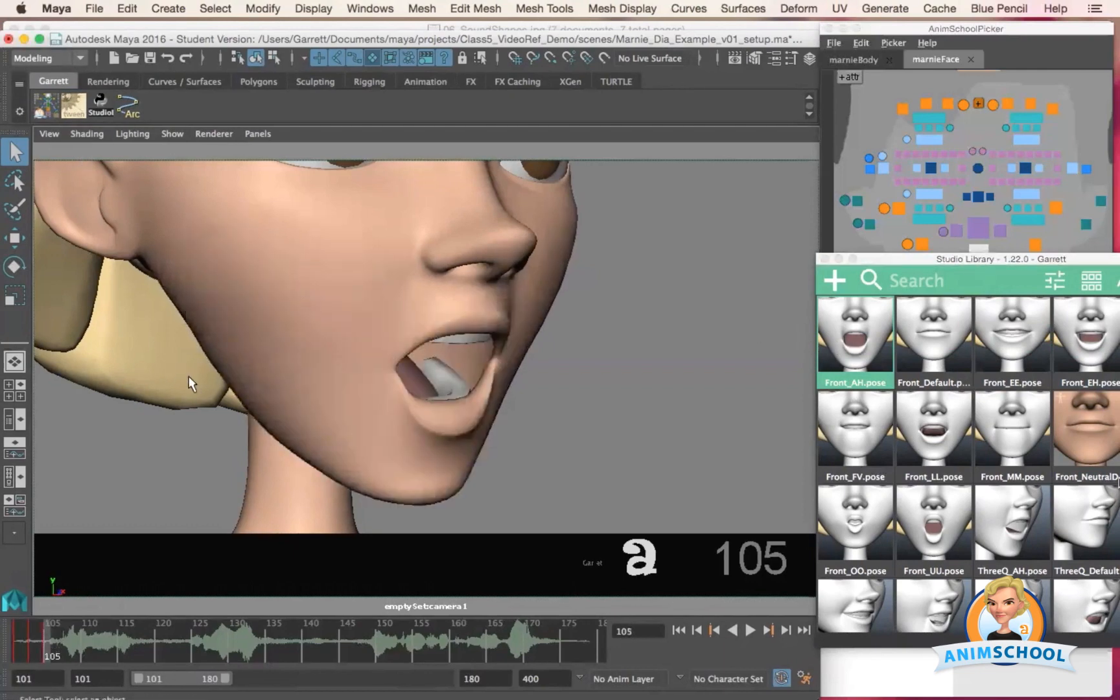
# - Listen on through the dialogue to the word "Sure" and apply the Front_OO mouth pose at frame 123
pyautogui.moveTo(19, 626); pyautogui.dragTo(60, 632)
pyautogui.hotkey('alt', 'v')
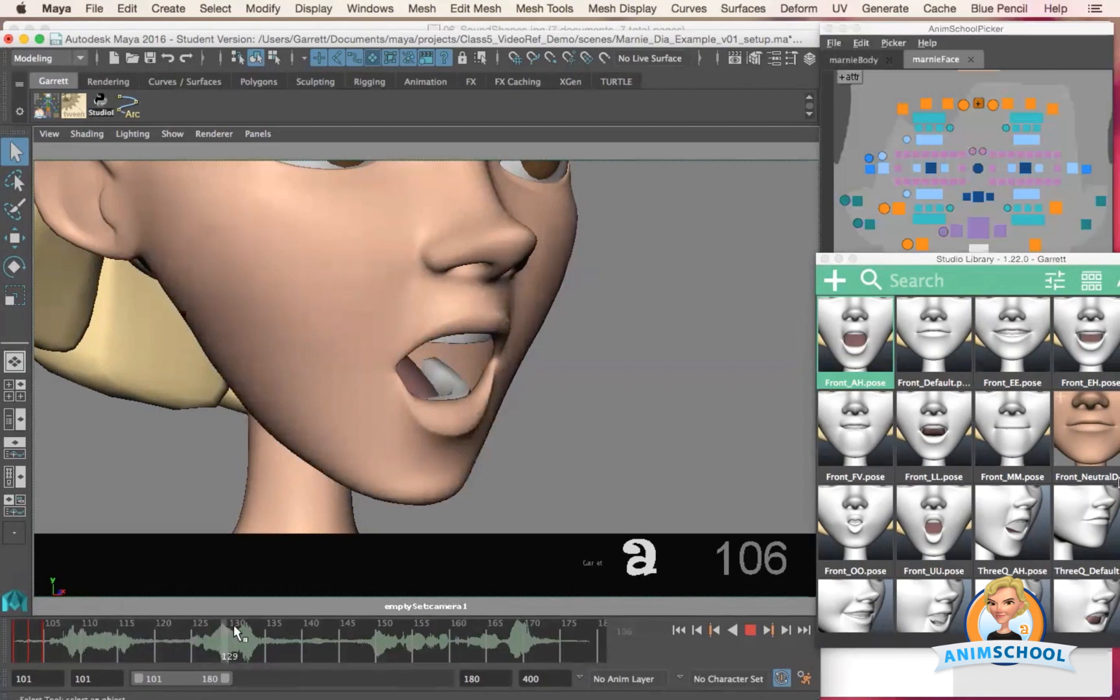
pyautogui.hotkey('alt', 'v')
pyautogui.moveTo(104, 627); pyautogui.dragTo(222, 623)
pyautogui.click(191, 629)
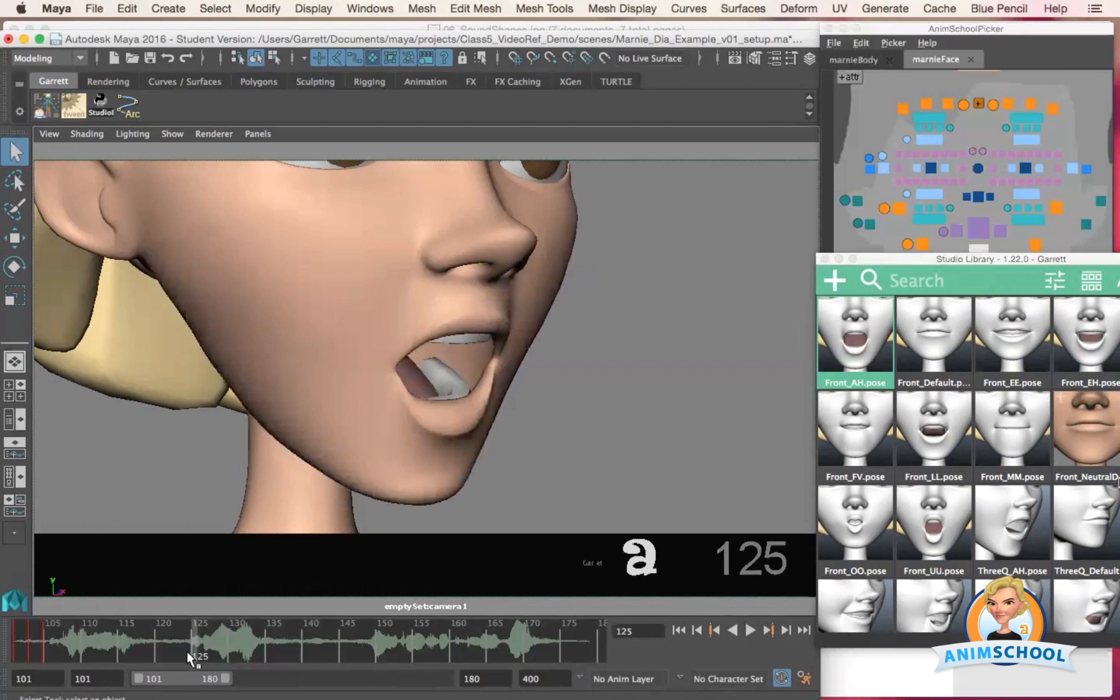
pyautogui.click(176, 639)
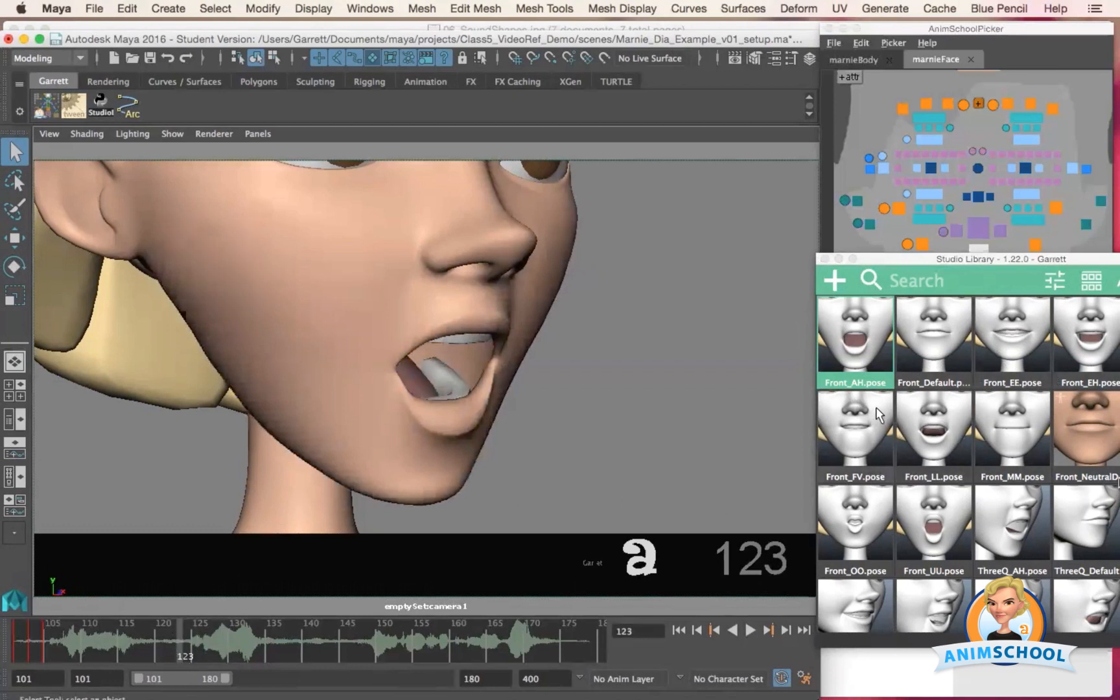
pyautogui.click(851, 517)
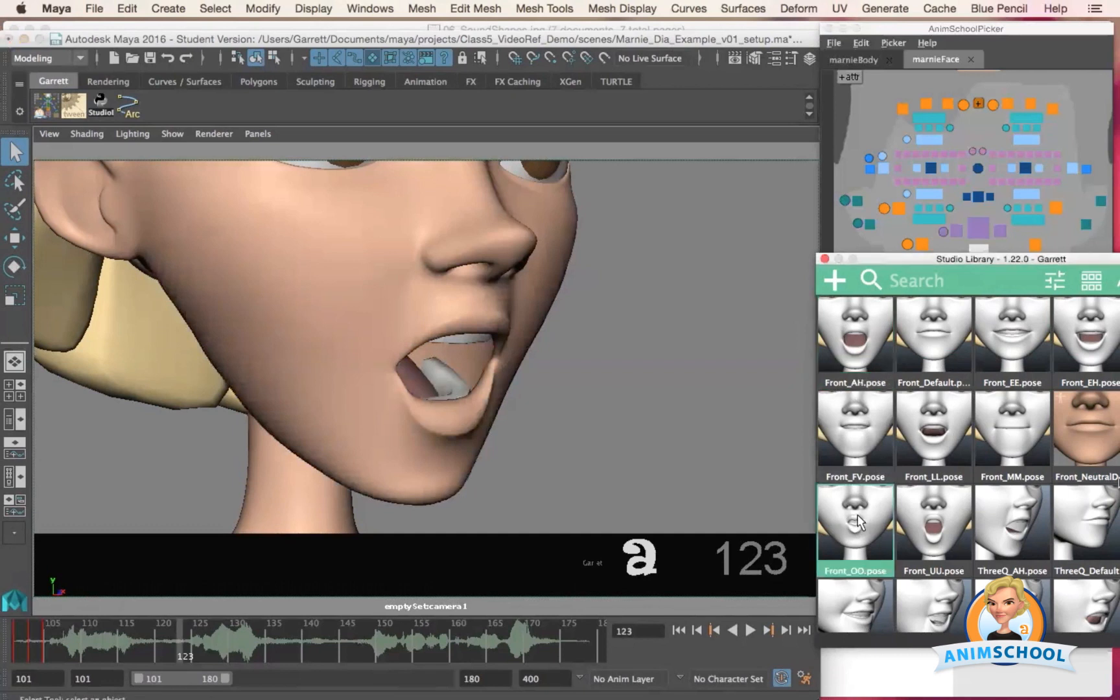
pyautogui.click(217, 414)
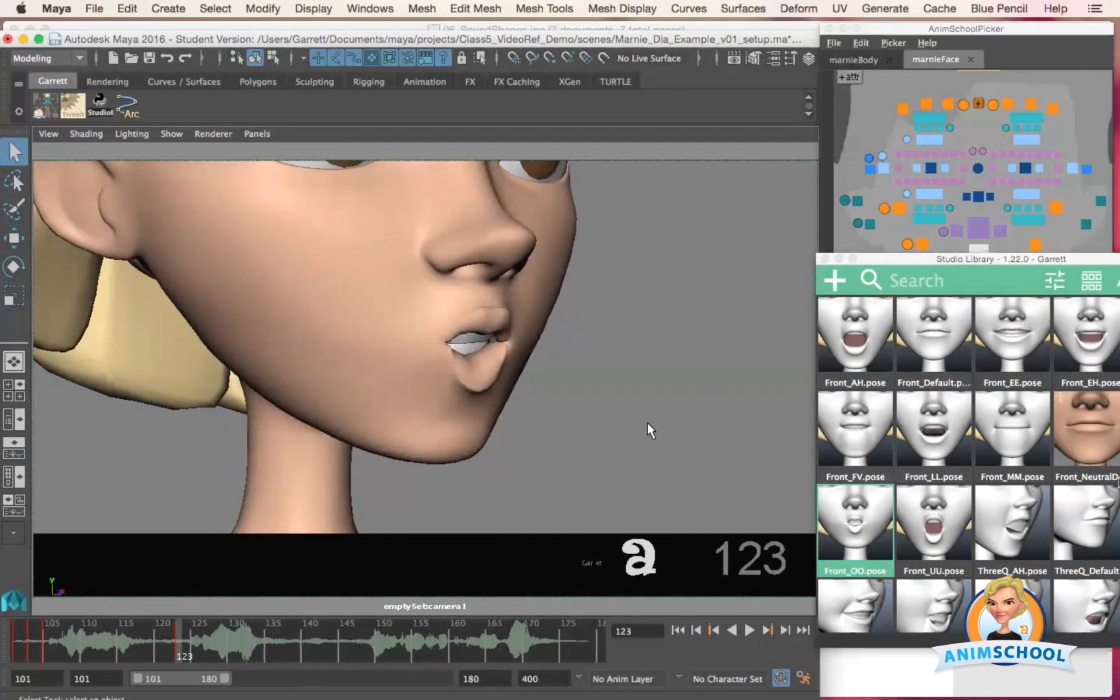
# - Try blending the Front_OO pose at 88% on frame 123, and move the Studio Library window clear of the face
pyautogui.moveTo(1005, 575); pyautogui.dragTo(1053, 562)
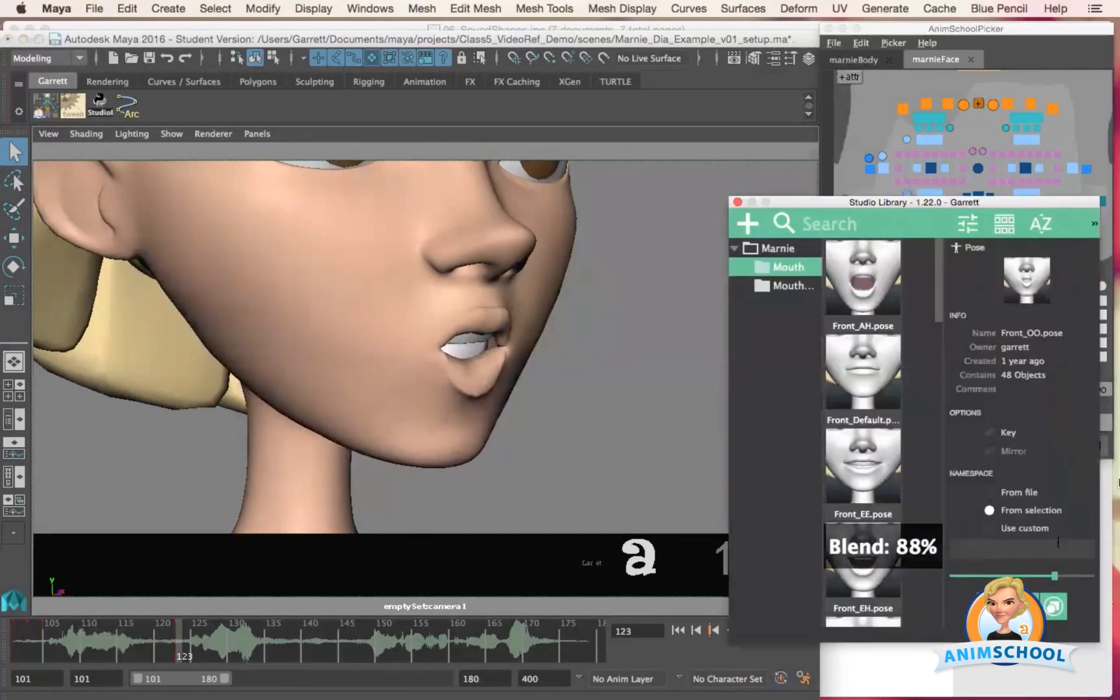
pyautogui.moveTo(793, 206); pyautogui.dragTo(814, 217)
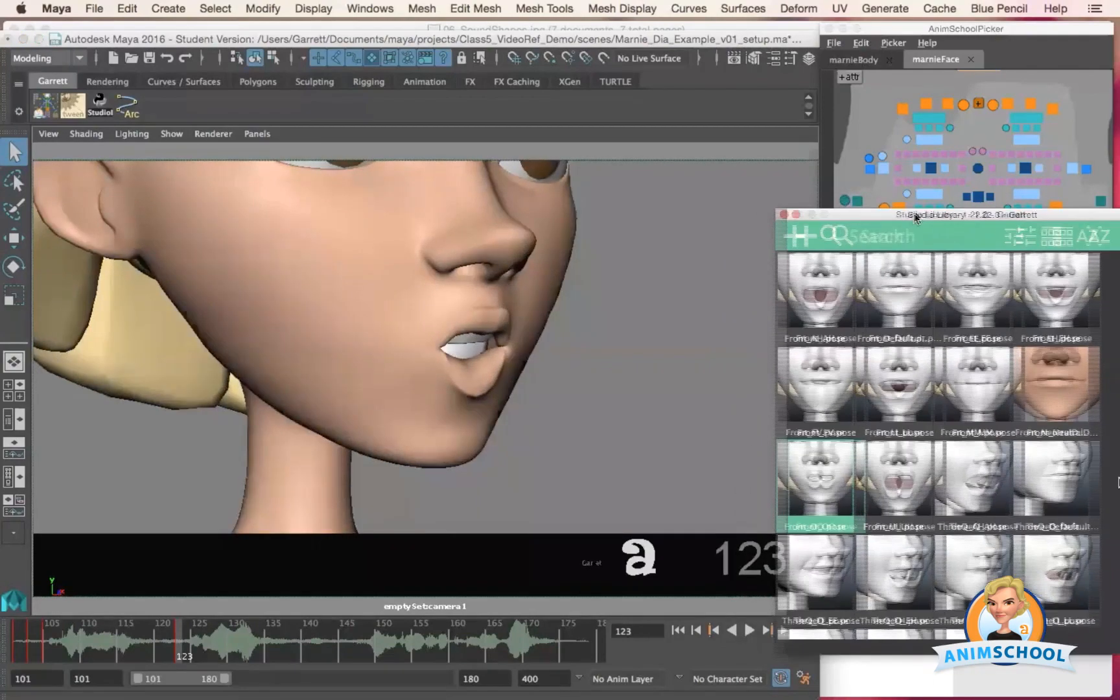
pyautogui.moveTo(890, 216); pyautogui.dragTo(905, 220)
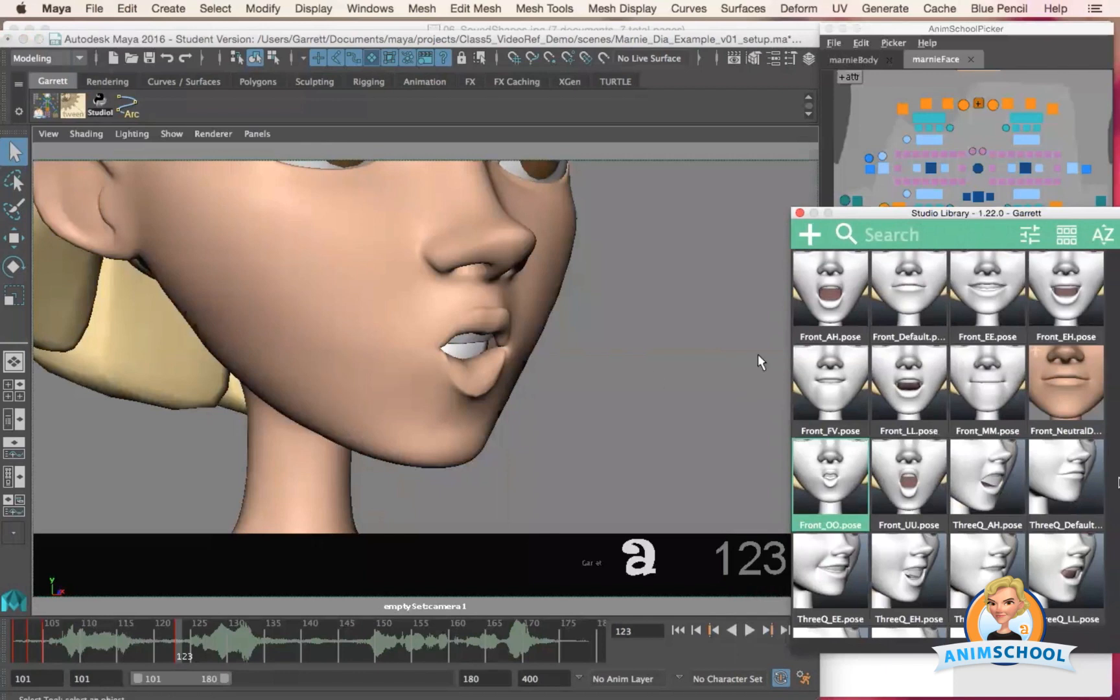
# - Compare the mouth at frame 123 and apply the front neutral mouth pose at frame 135
pyautogui.click(1066, 382)
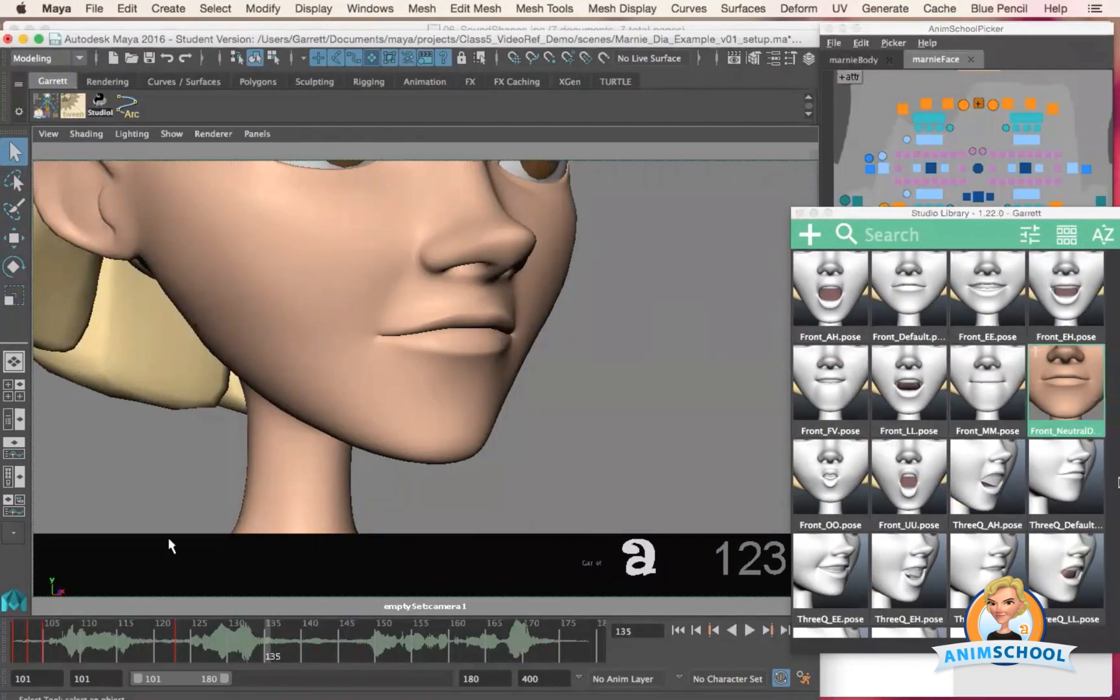
pyautogui.click(176, 621)
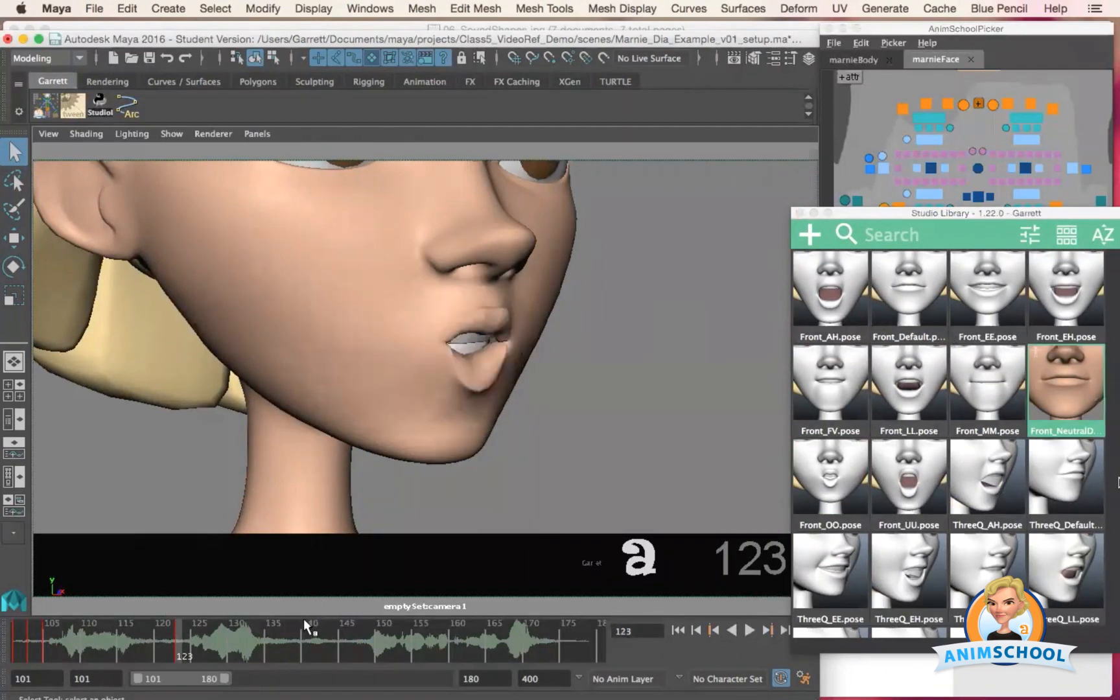
pyautogui.click(265, 624)
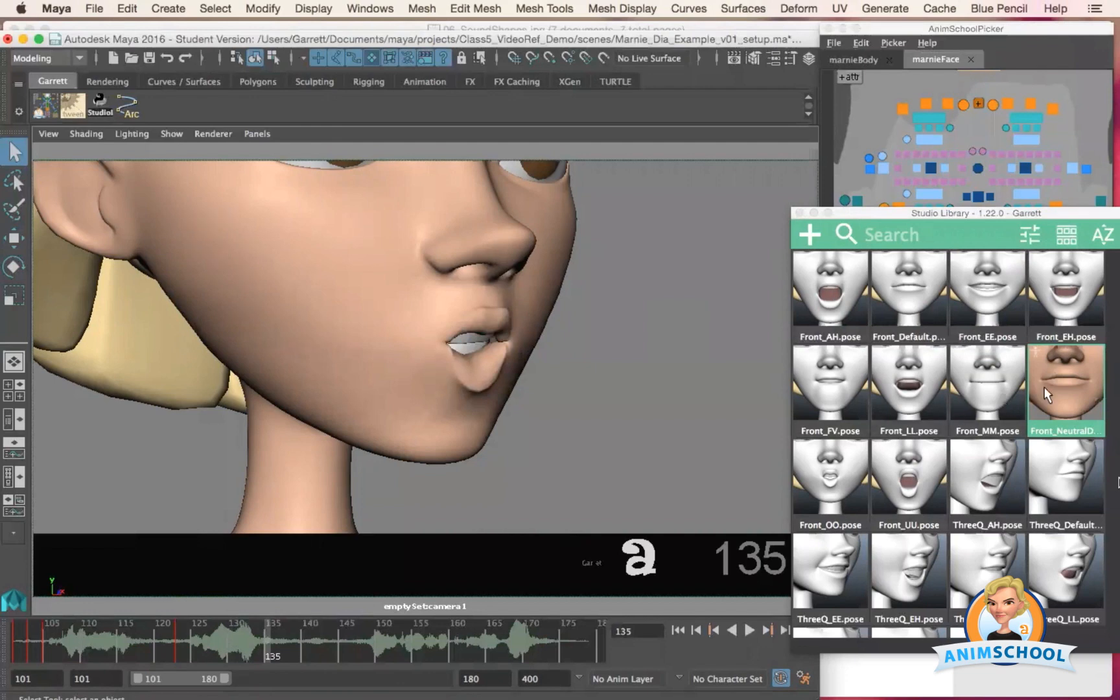
pyautogui.click(1058, 376)
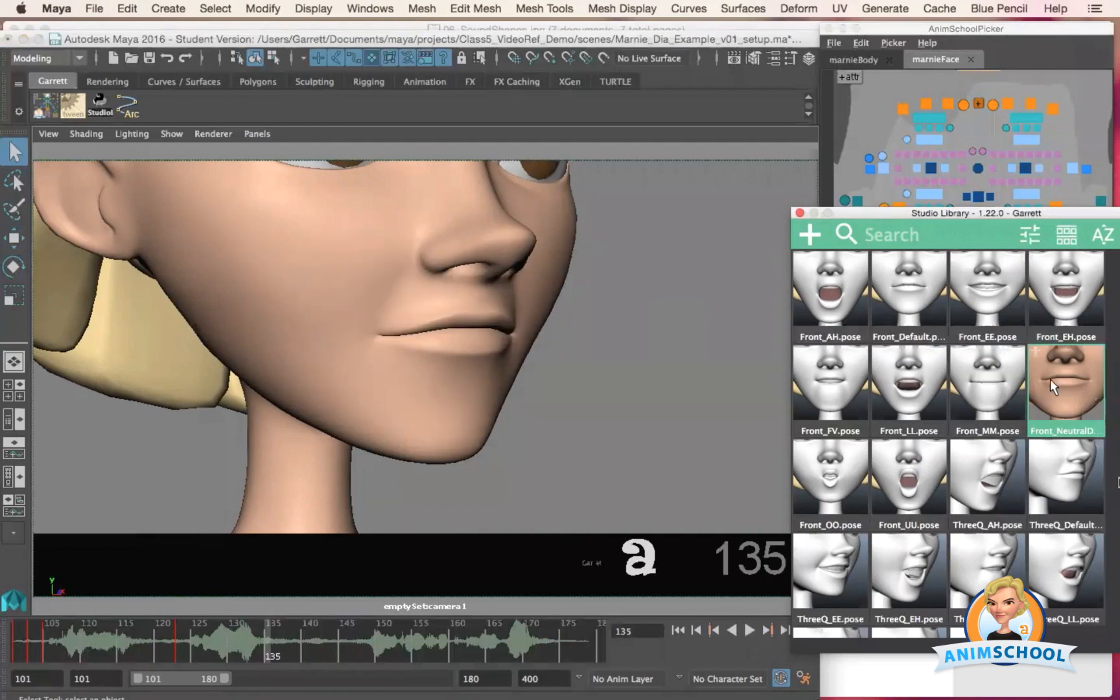
pyautogui.click(622, 44)
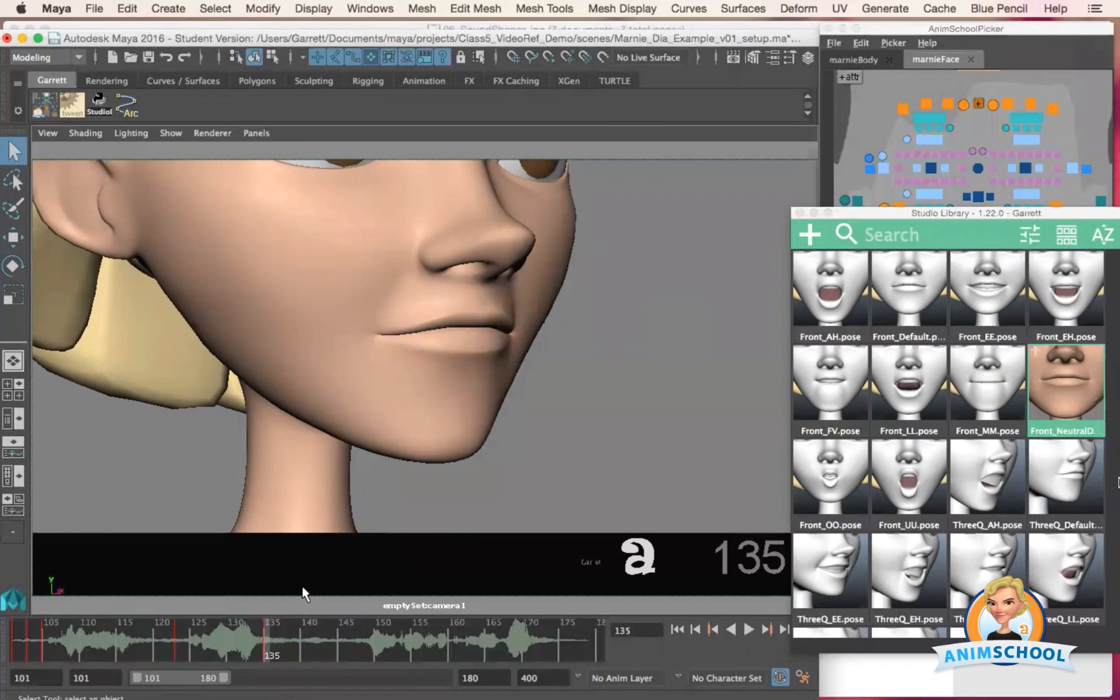
# - Apply the Front_OO mouth pose at frame 147 for the start of "When"
pyautogui.moveTo(340, 639)
pyautogui.mouseDown()
pyautogui.moveTo(373, 638)
pyautogui.moveTo(363, 630)
pyautogui.mouseUp()
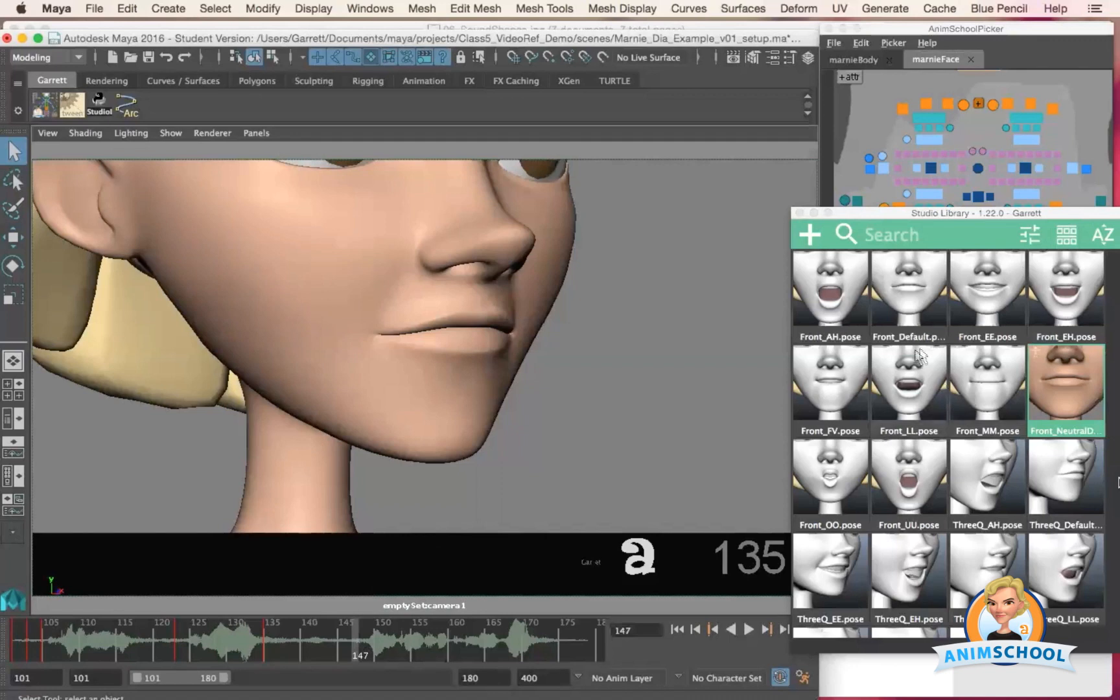
pyautogui.click(830, 479)
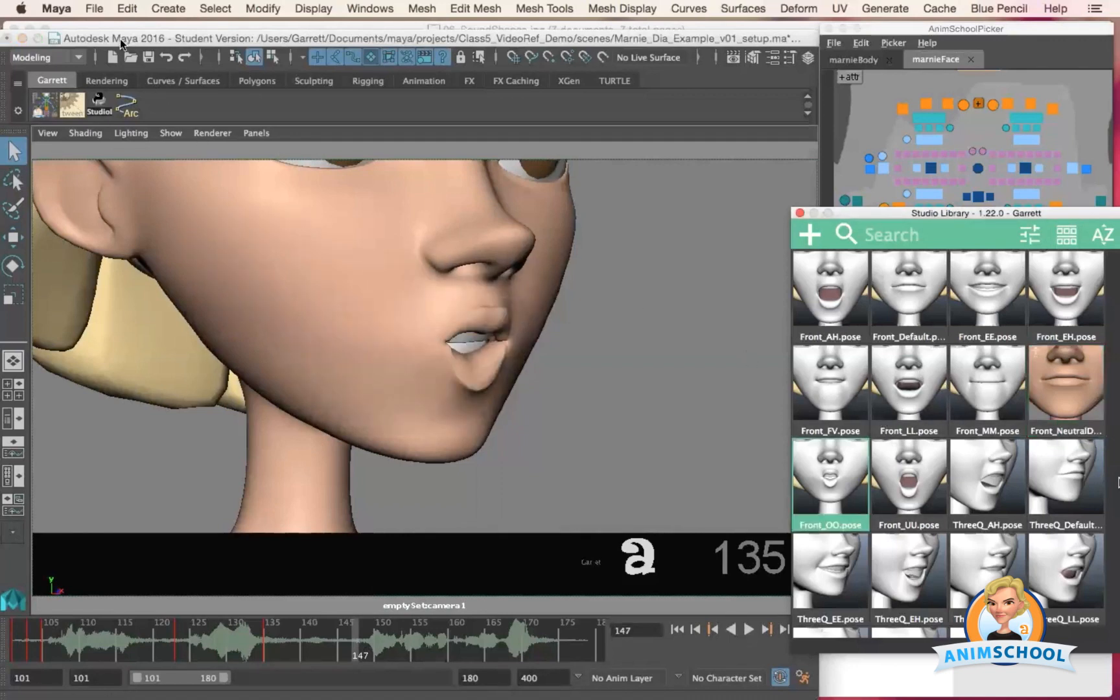
pyautogui.click(121, 41)
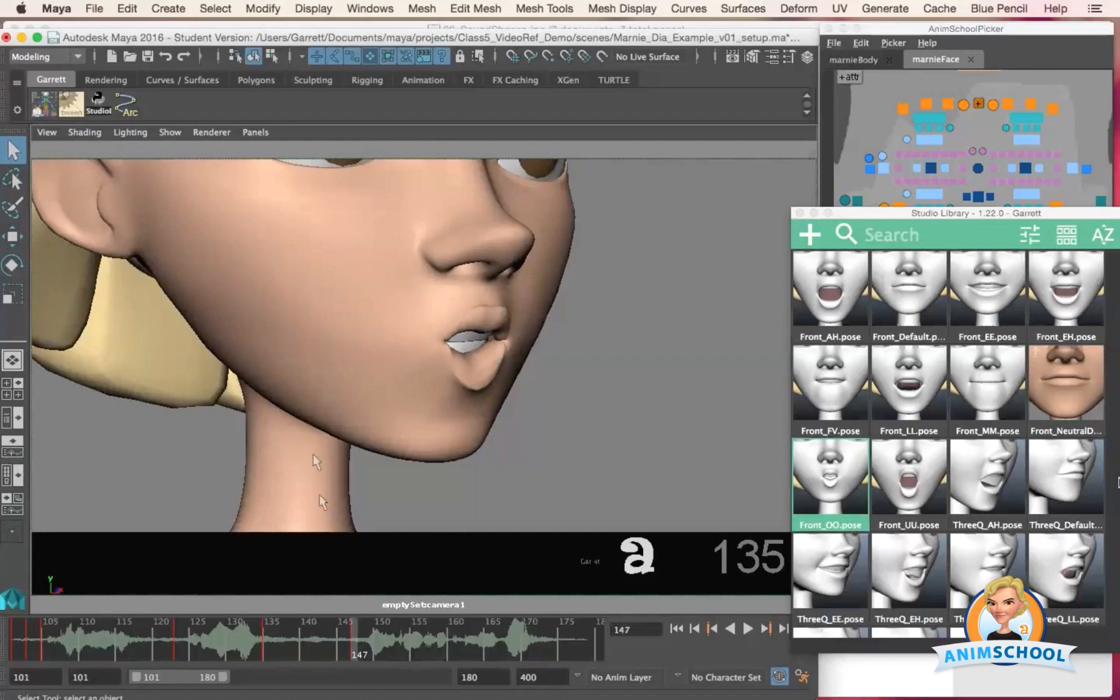
# - Listen to the audio just after frame 147 and apply the Front_EE mouth pose at frame 149
pyautogui.moveTo(361, 630); pyautogui.dragTo(379, 622, button='middle')
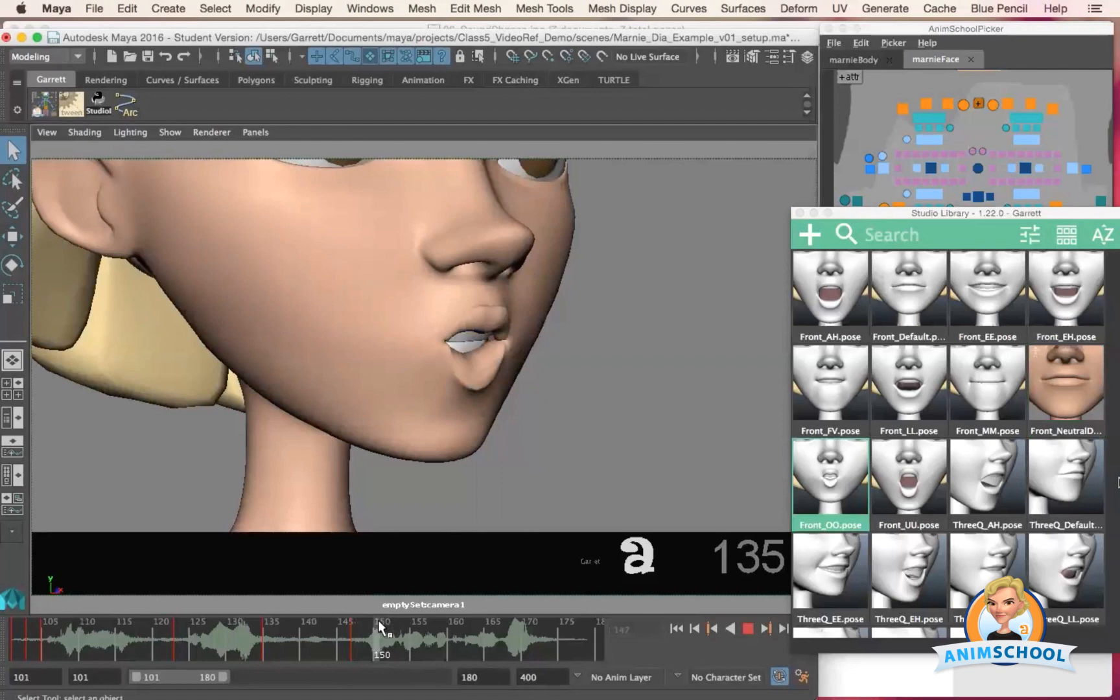
pyautogui.moveTo(376, 620)
pyautogui.mouseDown(button='middle')
pyautogui.moveTo(362, 618)
pyautogui.moveTo(385, 617)
pyautogui.moveTo(369, 624)
pyautogui.mouseUp(button='middle')
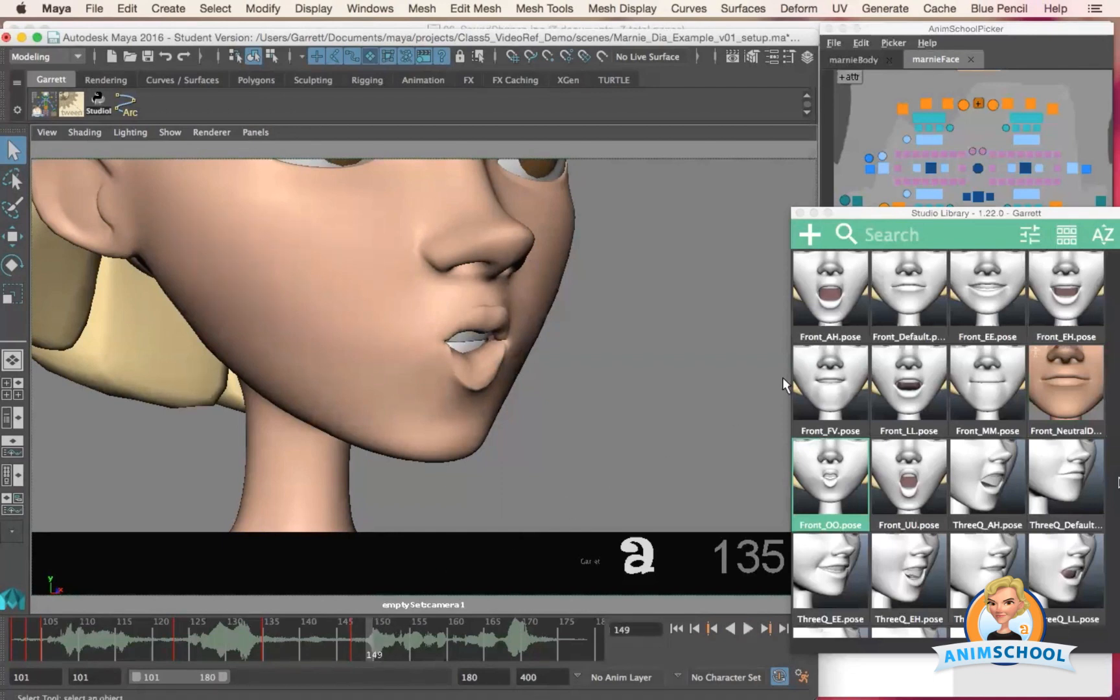
pyautogui.doubleClick(982, 305)
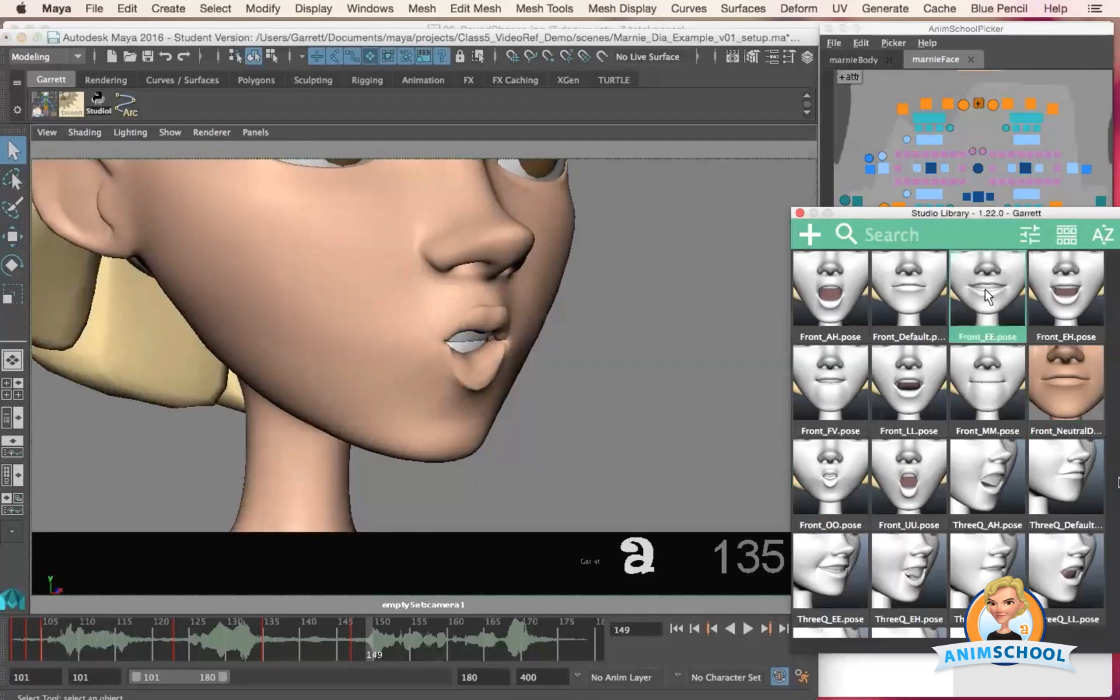
pyautogui.doubleClick(142, 37)
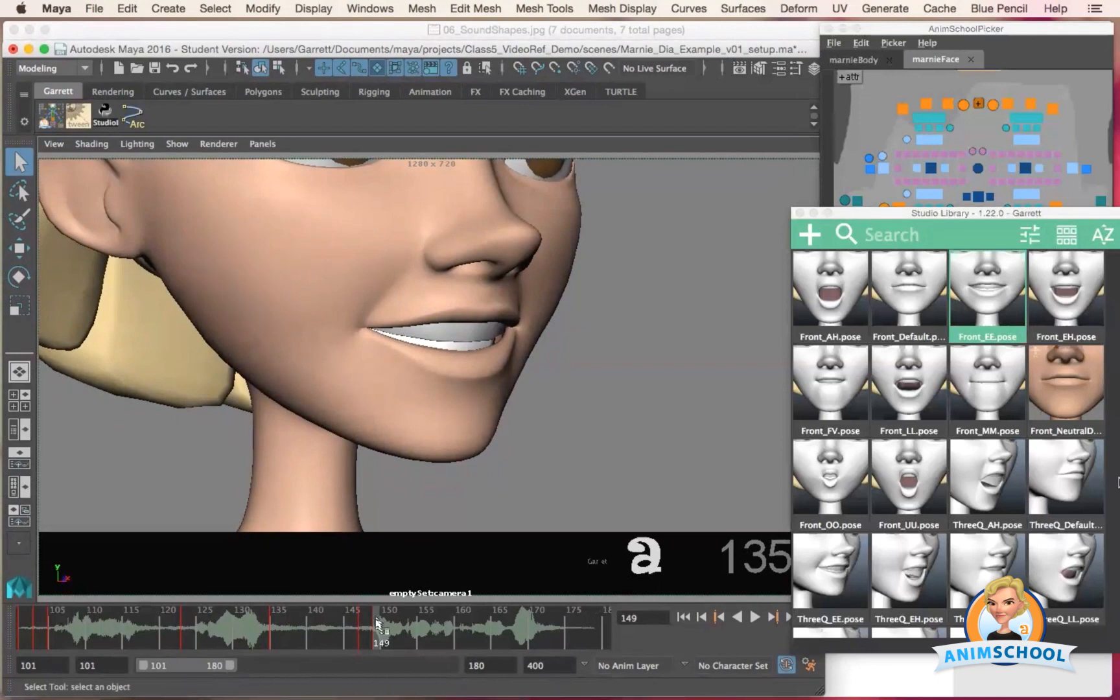
# - Listen to the audio past frame 149, apply the Front_AH mouth pose at frame 152 and Front_EE at frame 155
pyautogui.hotkey('alt', 'v')
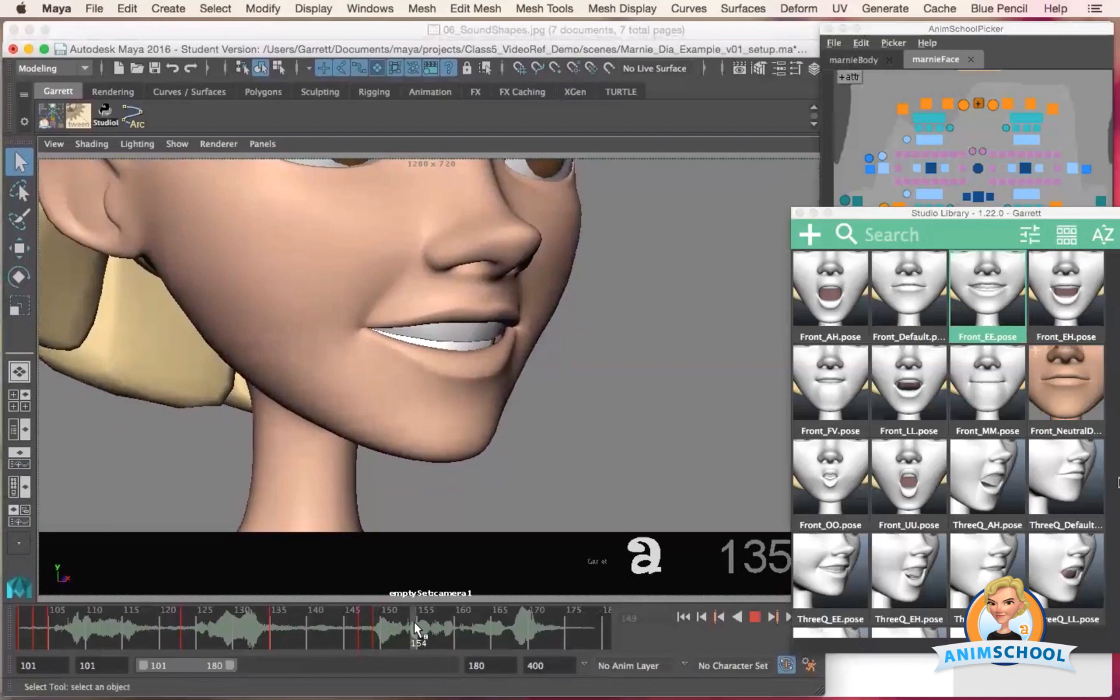
pyautogui.moveTo(417, 629); pyautogui.dragTo(404, 627)
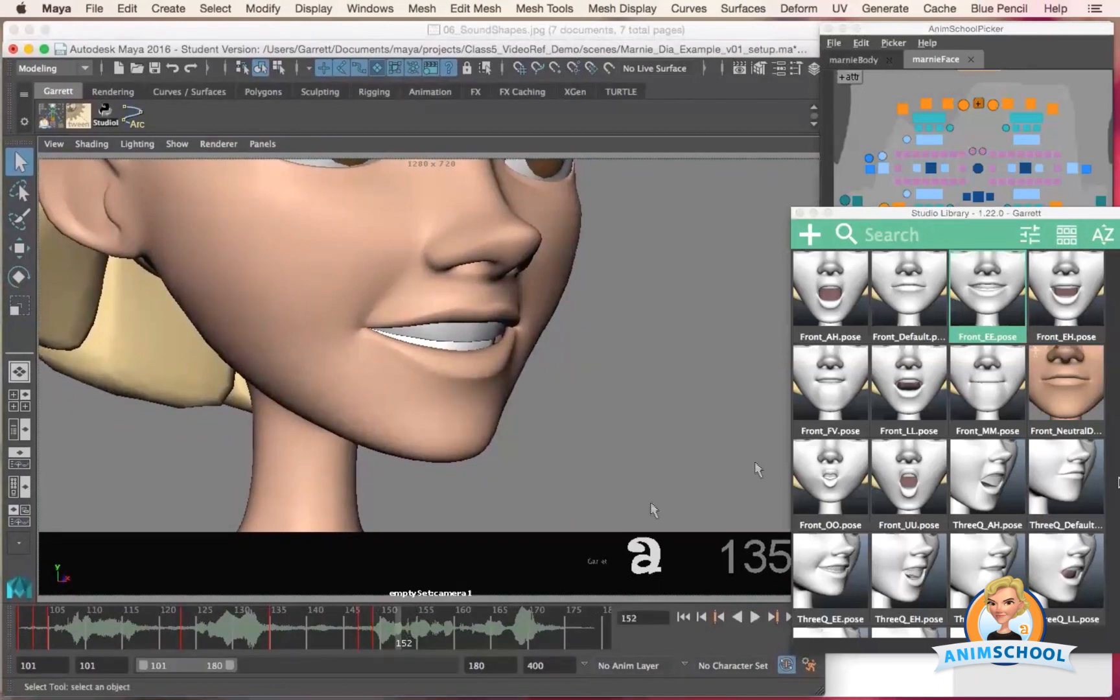
pyautogui.click(840, 315)
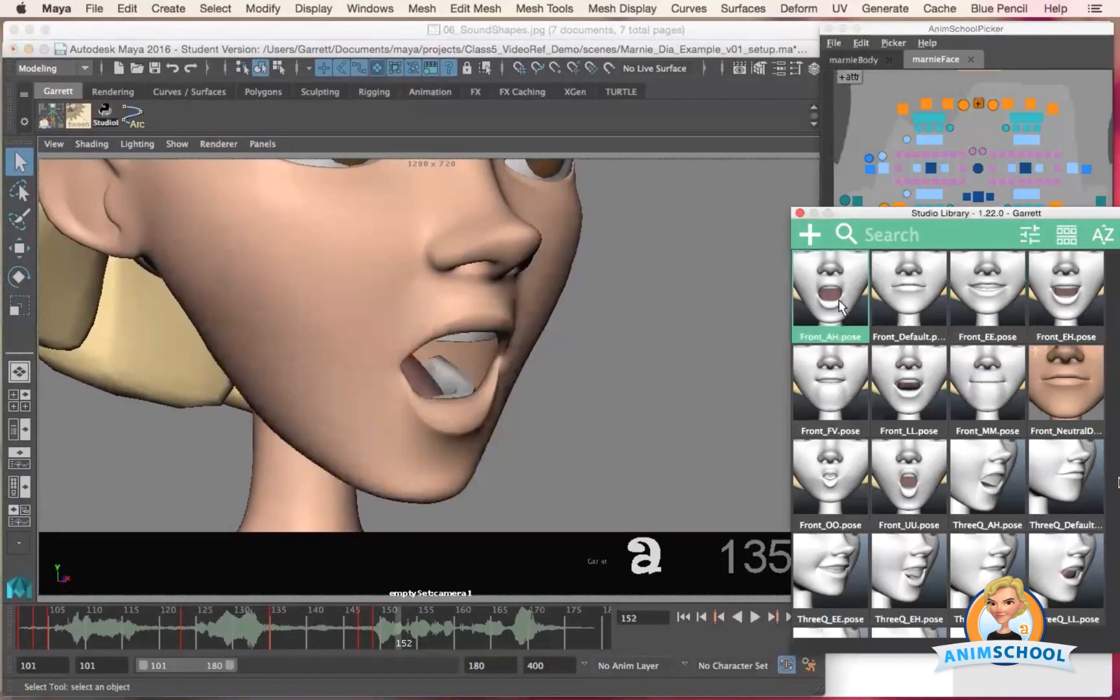
pyautogui.click(633, 52)
pyautogui.moveTo(405, 627)
pyautogui.mouseDown()
pyautogui.moveTo(446, 626)
pyautogui.moveTo(425, 627)
pyautogui.mouseUp()
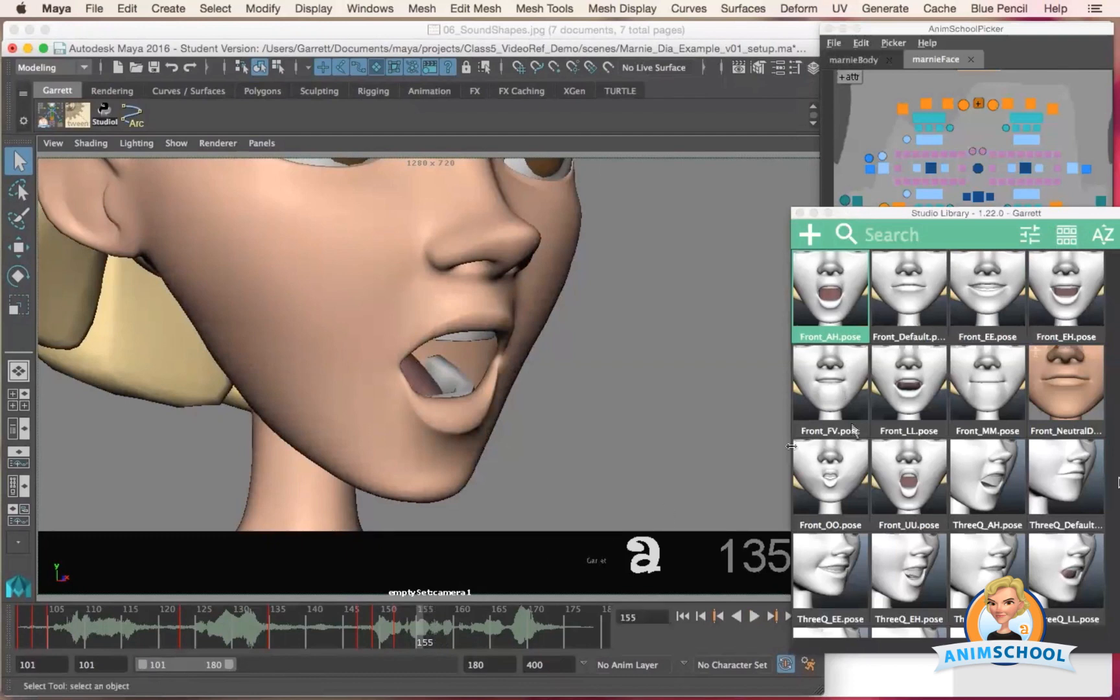
pyautogui.click(992, 300)
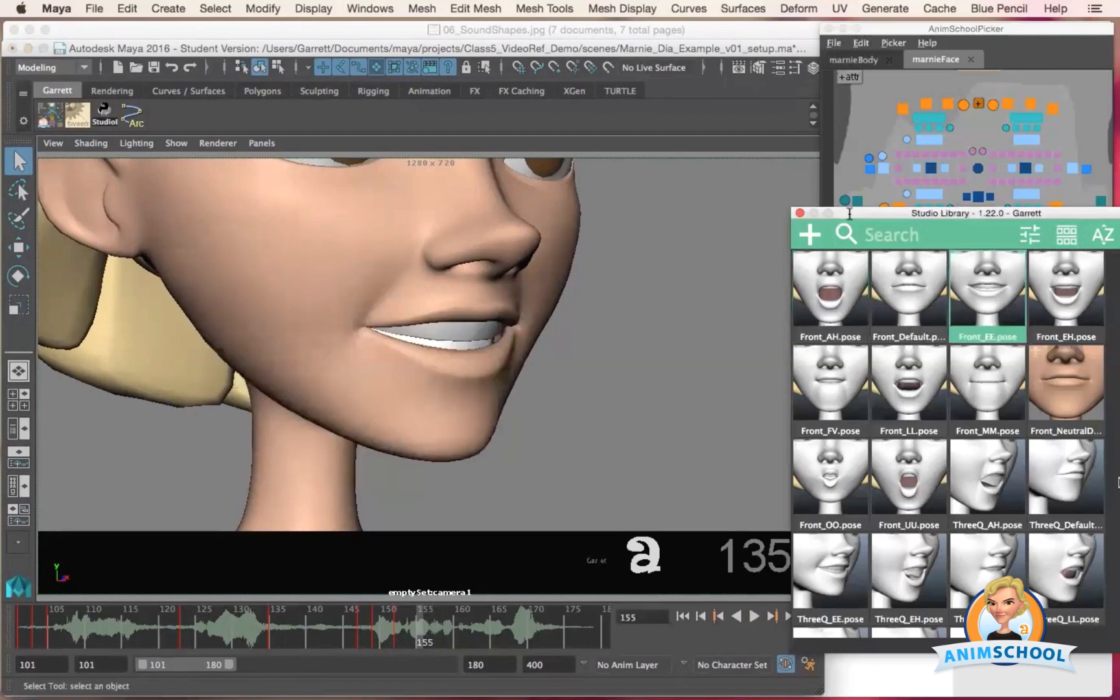
pyautogui.click(592, 52)
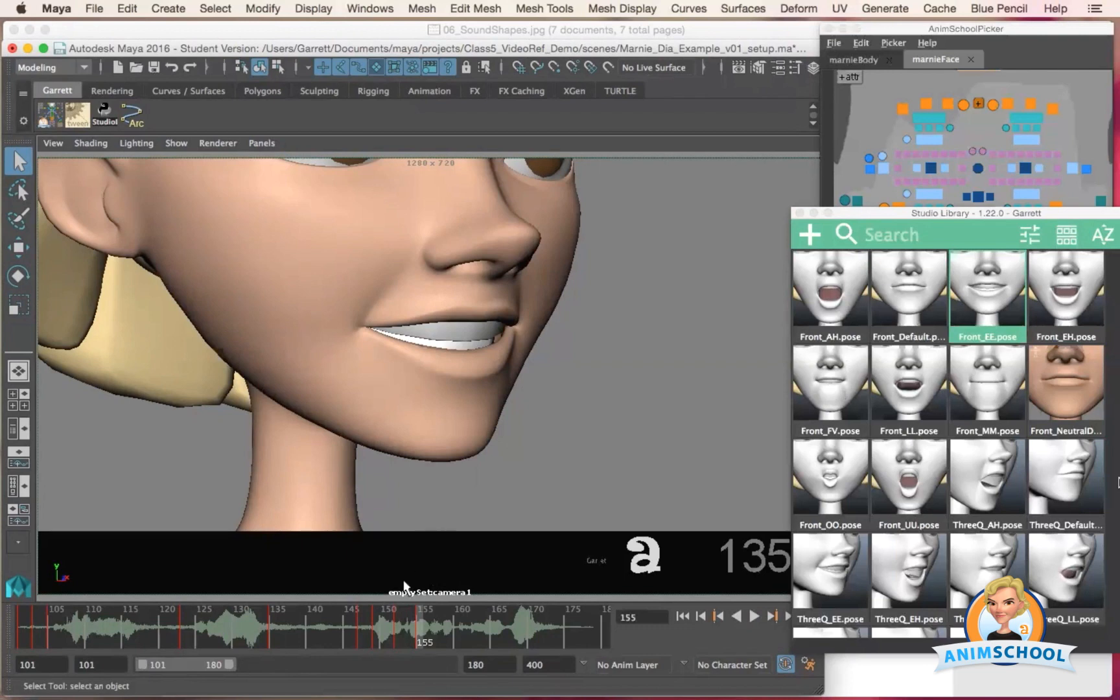
# - Scrub the audio past frame 155, apply the Front_AH mouth pose at frame 159 and Front_MM at frame 161
pyautogui.moveTo(419, 618); pyautogui.dragTo(446, 624)
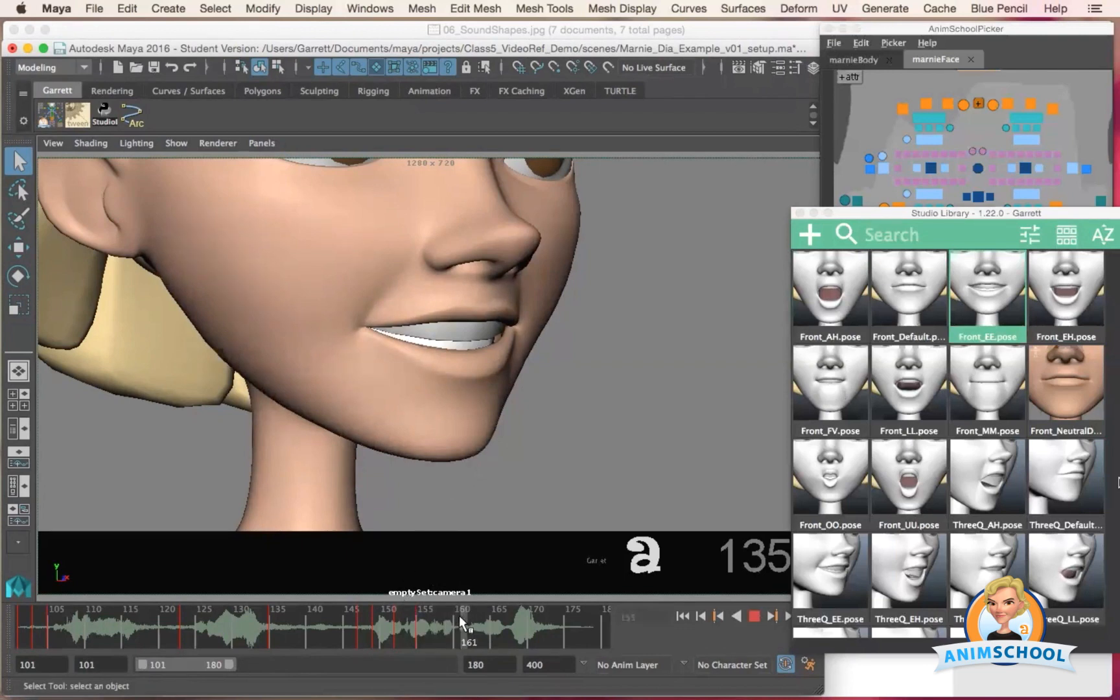
pyautogui.moveTo(450, 613); pyautogui.dragTo(451, 614)
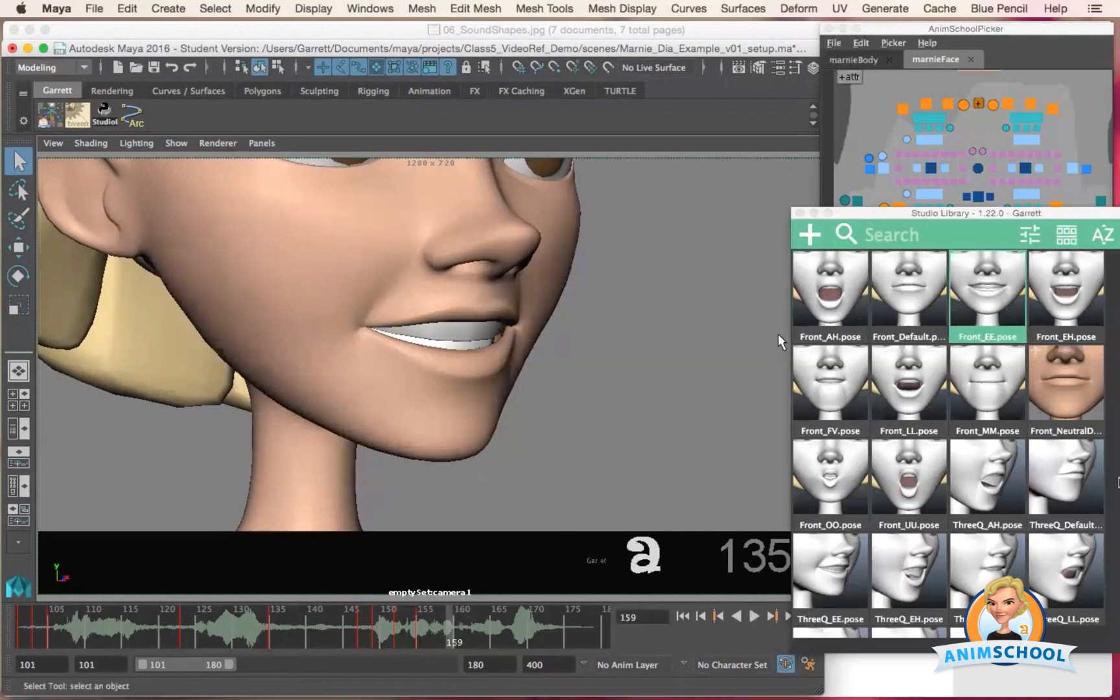
pyautogui.click(832, 305)
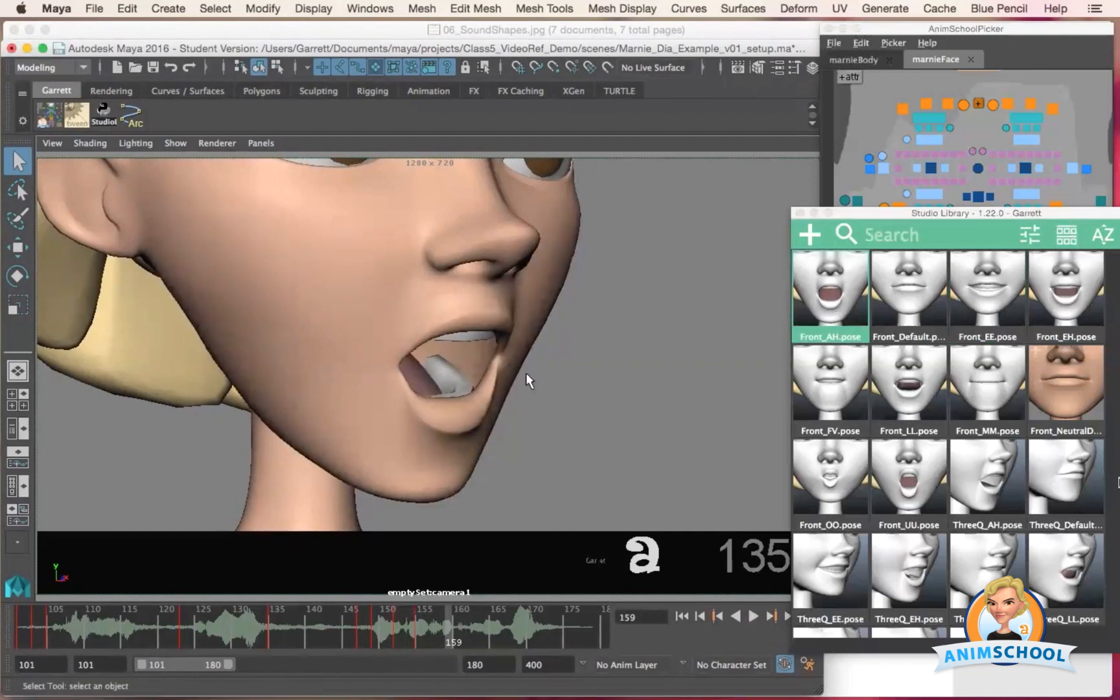
pyautogui.moveTo(453, 619); pyautogui.dragTo(464, 621)
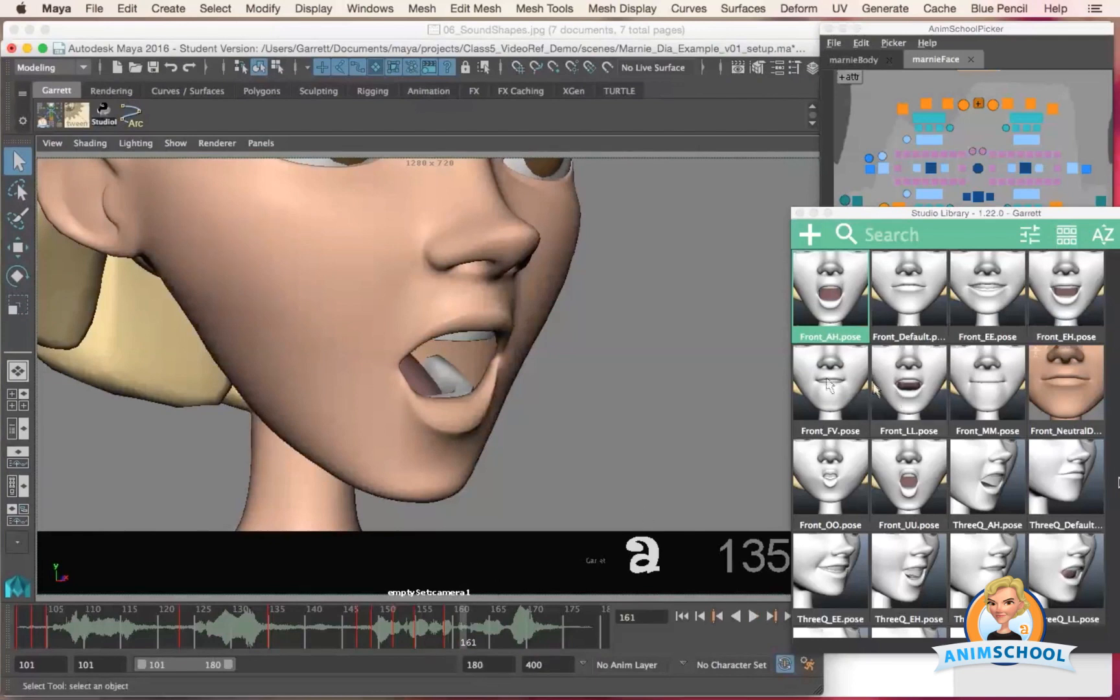
pyautogui.click(988, 386)
pyautogui.click(614, 49)
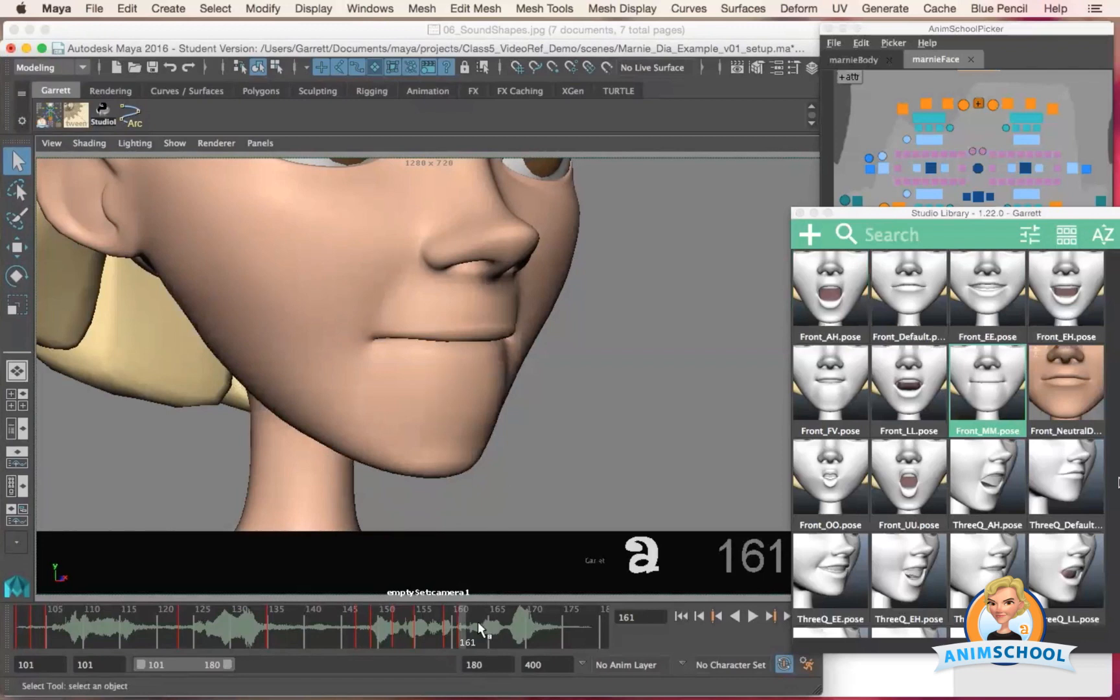
# - Find the following sounds by scrubbing, apply the Front_UU mouth pose at frame 162 and Front_FV at frame 166
pyautogui.moveTo(428, 610); pyautogui.dragTo(483, 626)
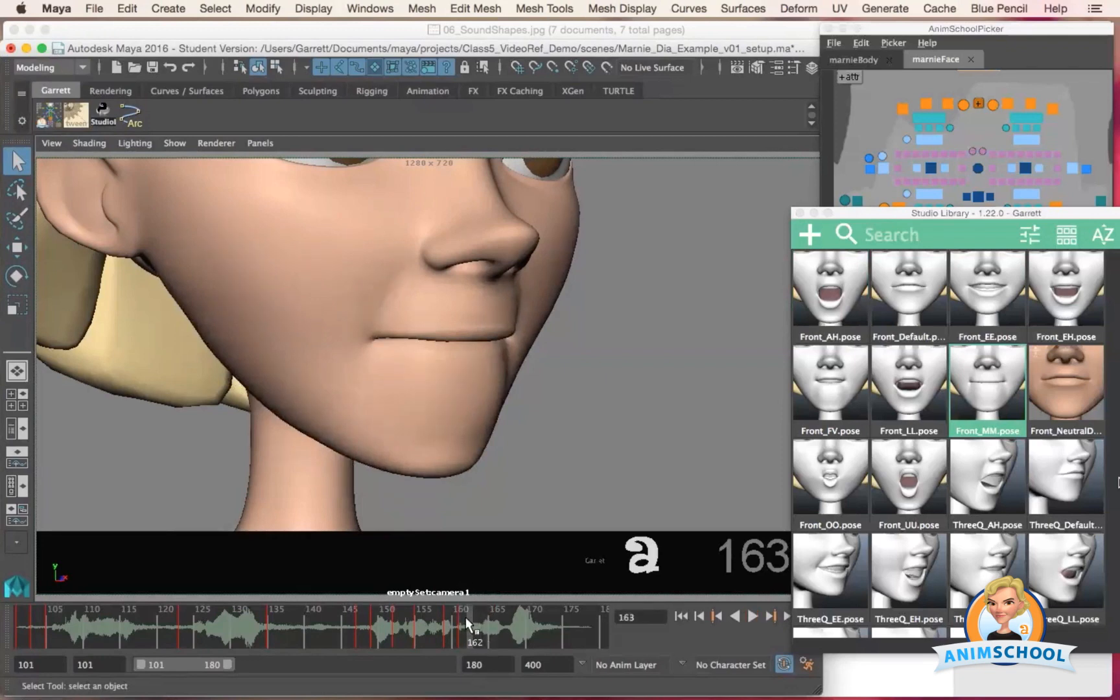
pyautogui.moveTo(473, 621); pyautogui.dragTo(480, 616)
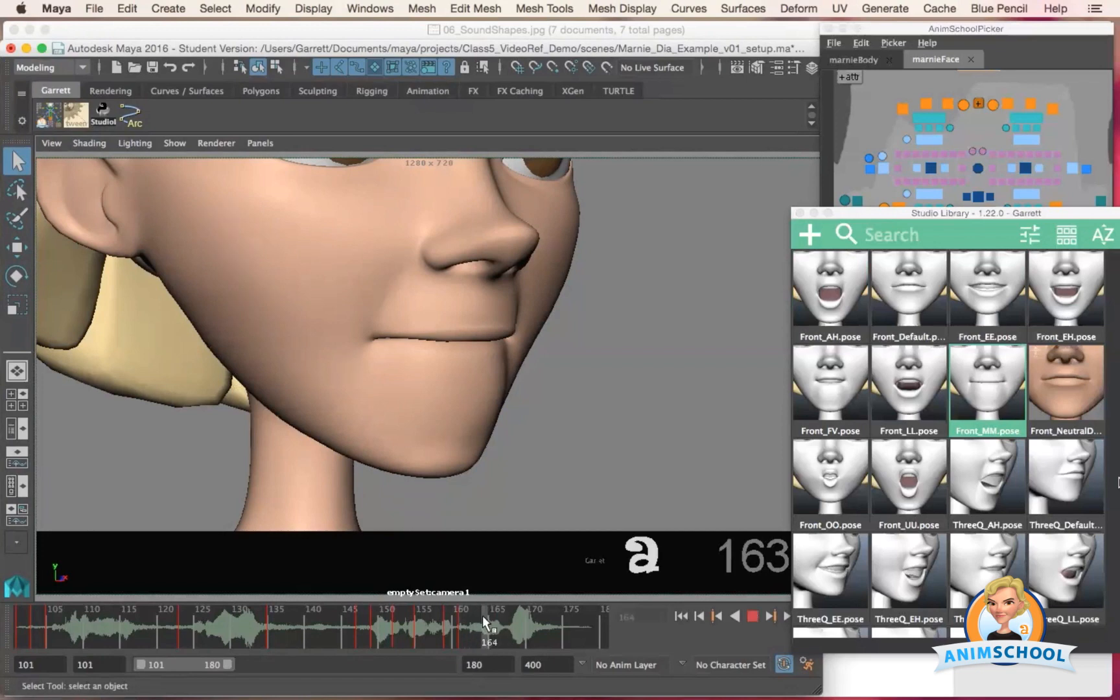
pyautogui.moveTo(472, 613); pyautogui.dragTo(470, 613)
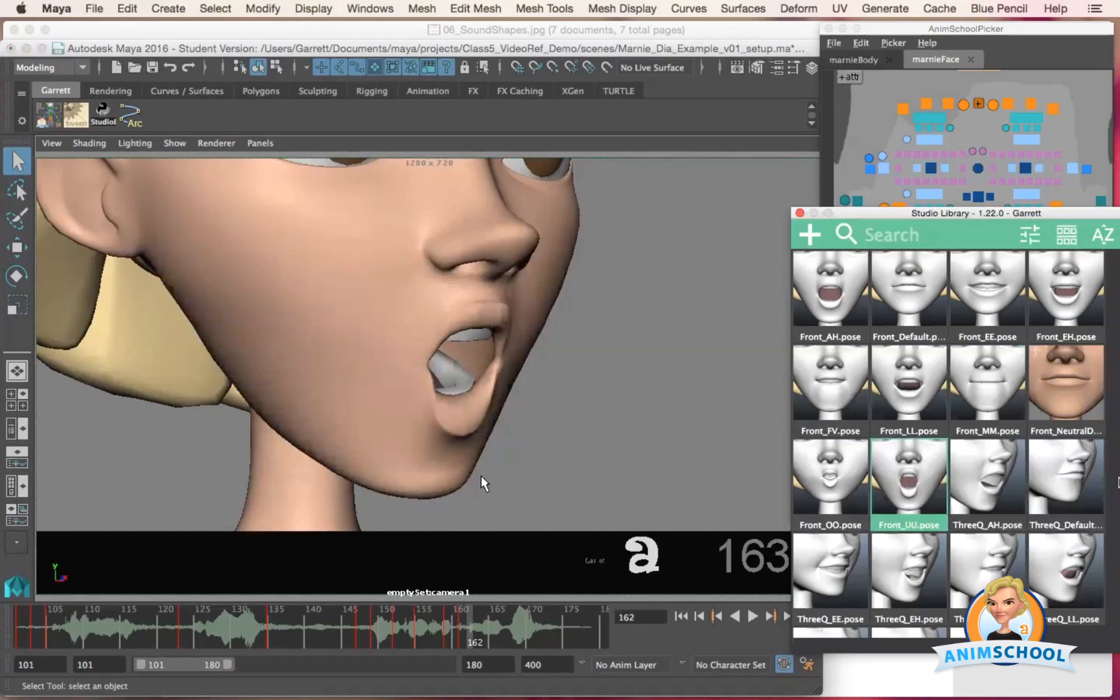
pyautogui.moveTo(468, 617); pyautogui.dragTo(504, 616)
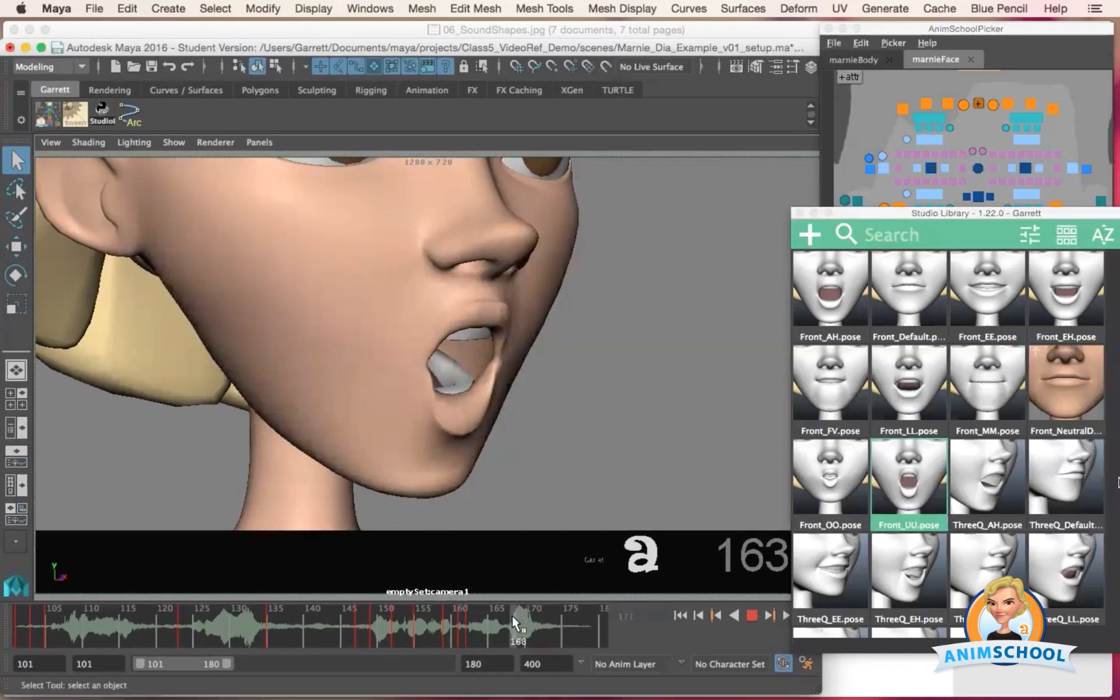
pyautogui.moveTo(498, 616); pyautogui.dragTo(498, 616)
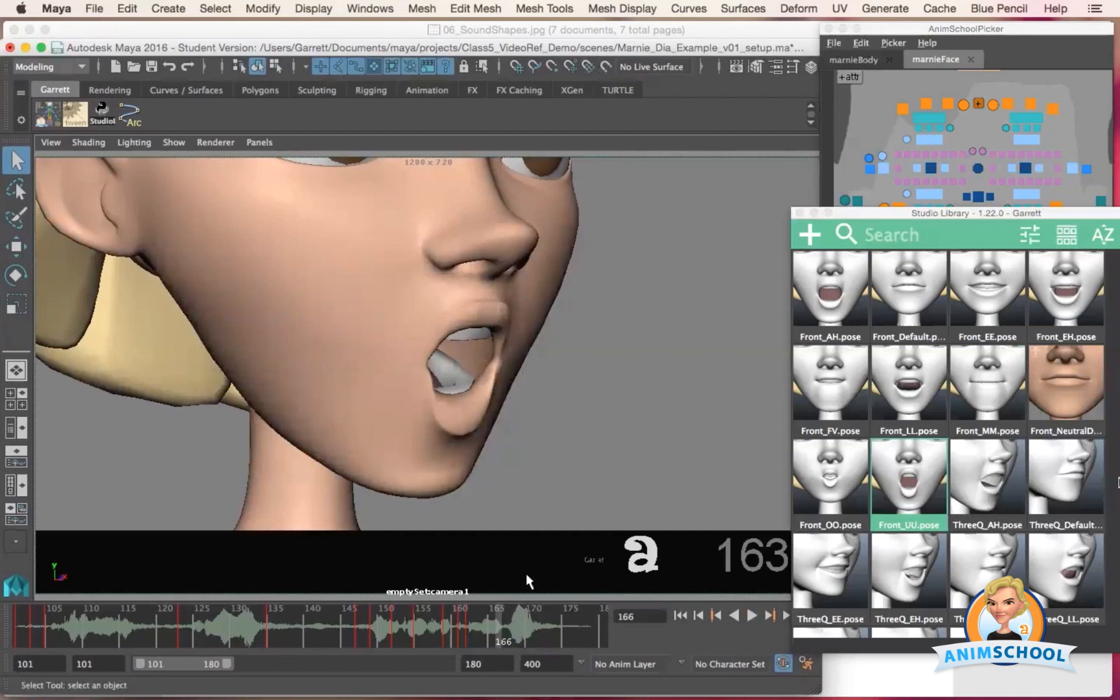
pyautogui.click(833, 390)
# - Apply the front neutral mouth pose at frame 172 for the end of the line
pyautogui.moveTo(536, 611)
pyautogui.mouseDown()
pyautogui.moveTo(546, 612)
pyautogui.moveTo(535, 609)
pyautogui.mouseUp()
pyautogui.click(1045, 389)
pyautogui.click(536, 485)
# - Step through the keyed mouth poses across the timeline to review the blocked lip sync, and return to frame 101
pyautogui.press('.')
pyautogui.press('.')
pyautogui.press('.')
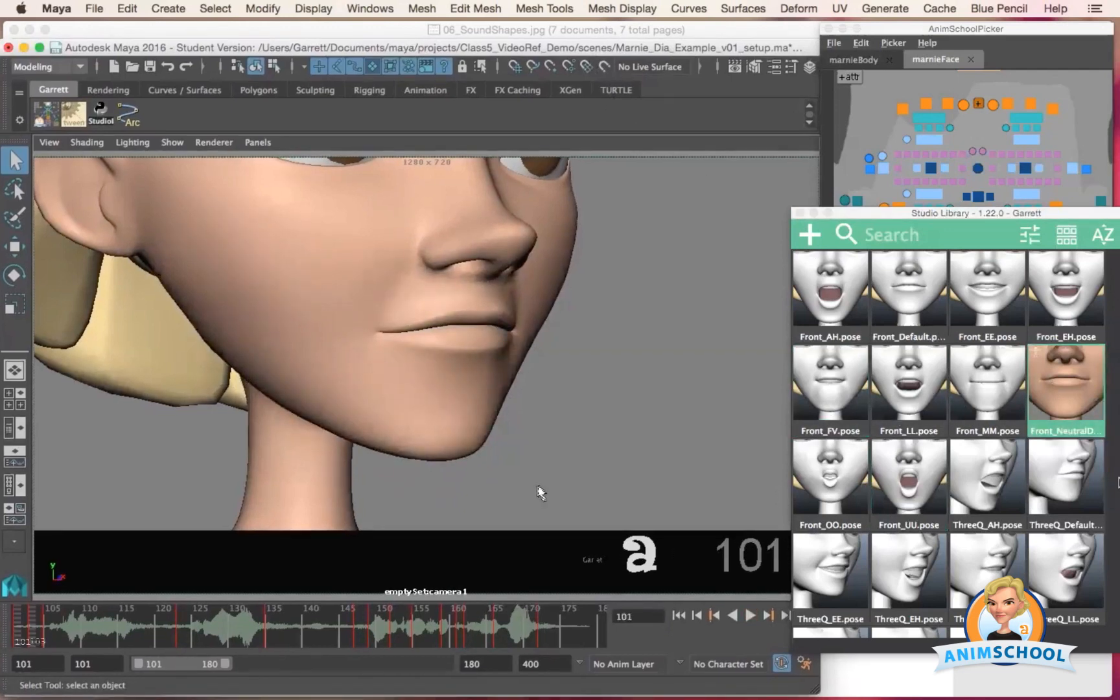
pyautogui.press(',')
pyautogui.press(',')
pyautogui.press('.')
pyautogui.press('.')
pyautogui.press('.')
pyautogui.press('.')
pyautogui.press('.')
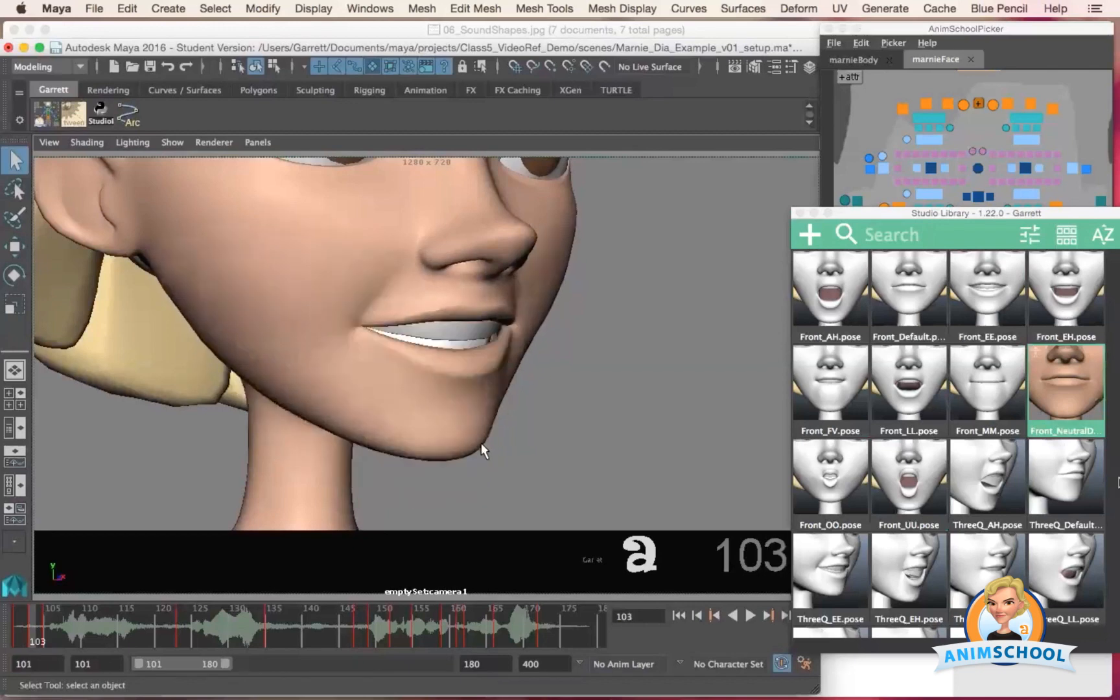
pyautogui.press('.')
pyautogui.press('.')
pyautogui.press('.')
pyautogui.press('.')
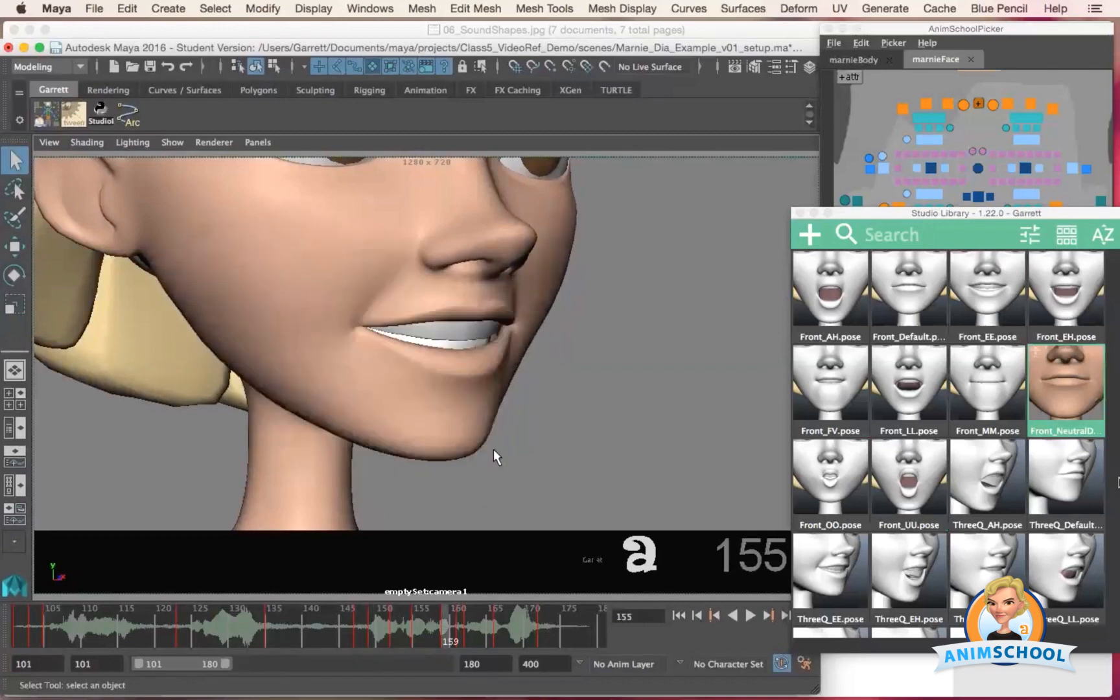
pyautogui.press('.')
pyautogui.press('.')
pyautogui.press('.')
pyautogui.press('.')
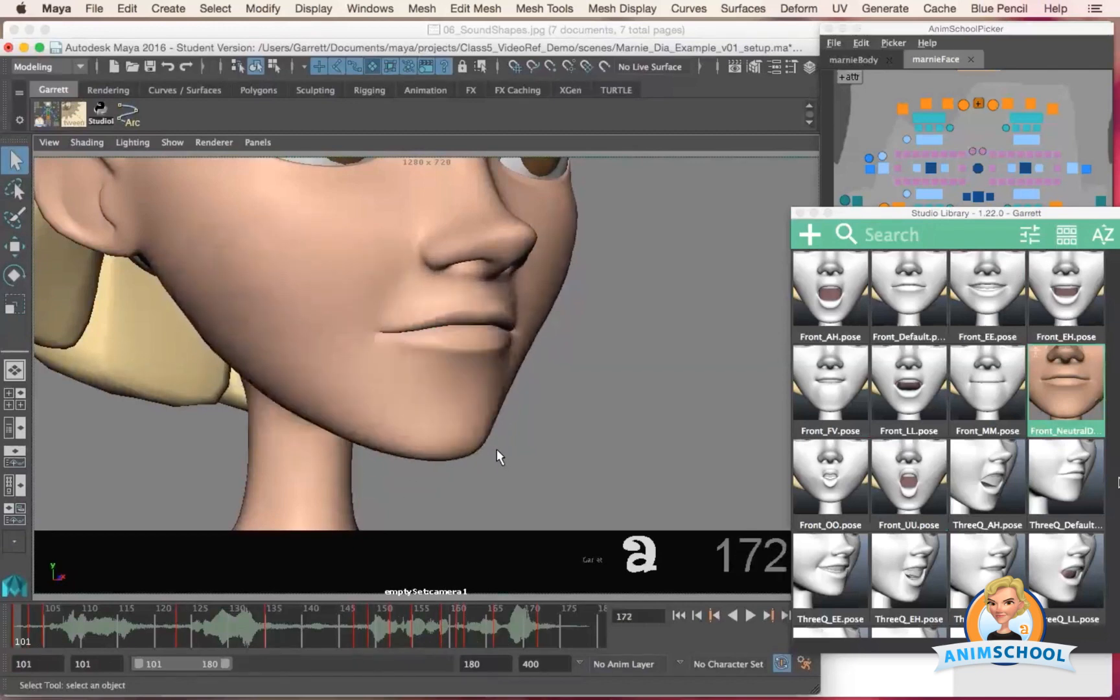
pyautogui.press('.')
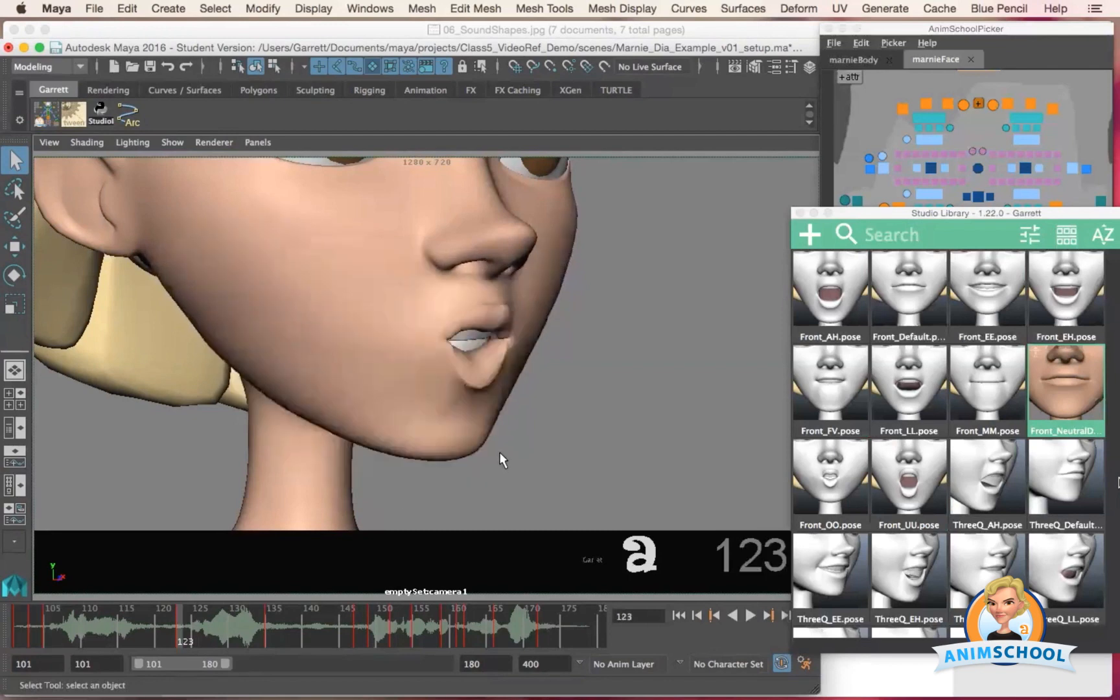
pyautogui.press('.')
pyautogui.press('.')
pyautogui.press('.')
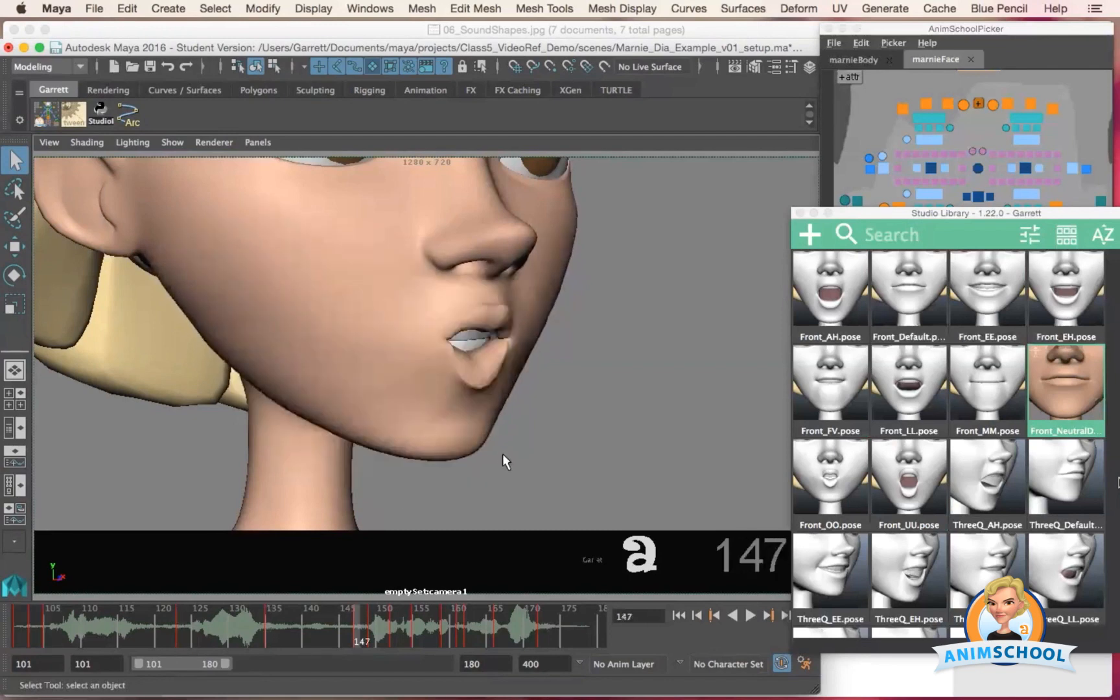
pyautogui.press('.')
pyautogui.press('.')
pyautogui.press('.')
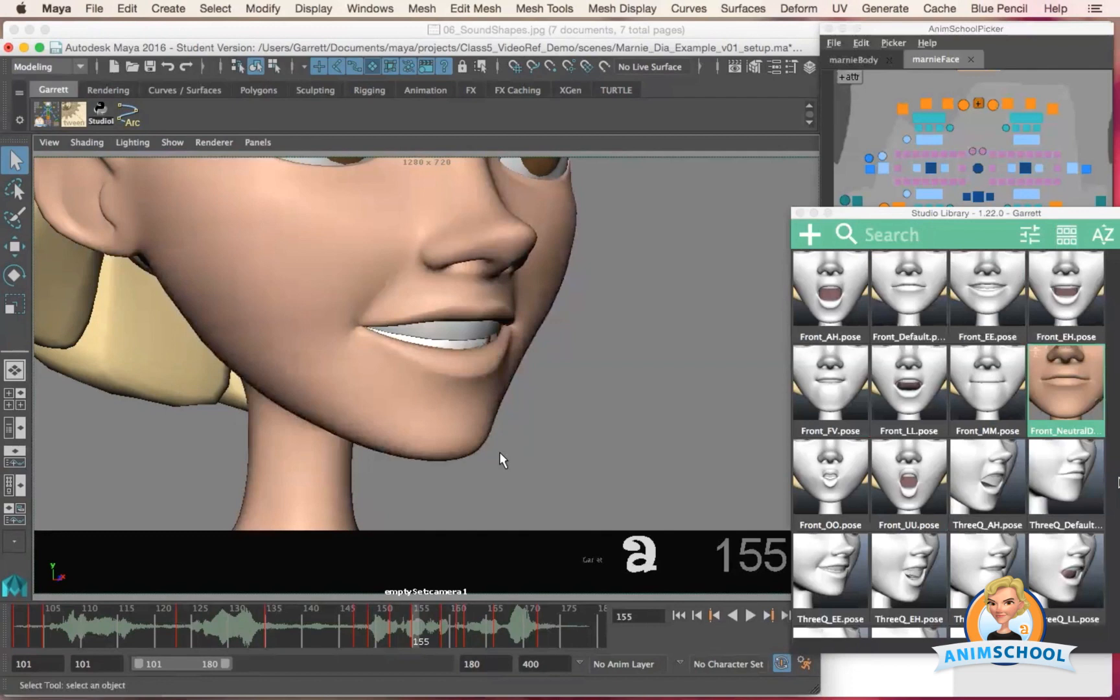
pyautogui.press('.')
pyautogui.press('.')
pyautogui.press('.')
pyautogui.press('.')
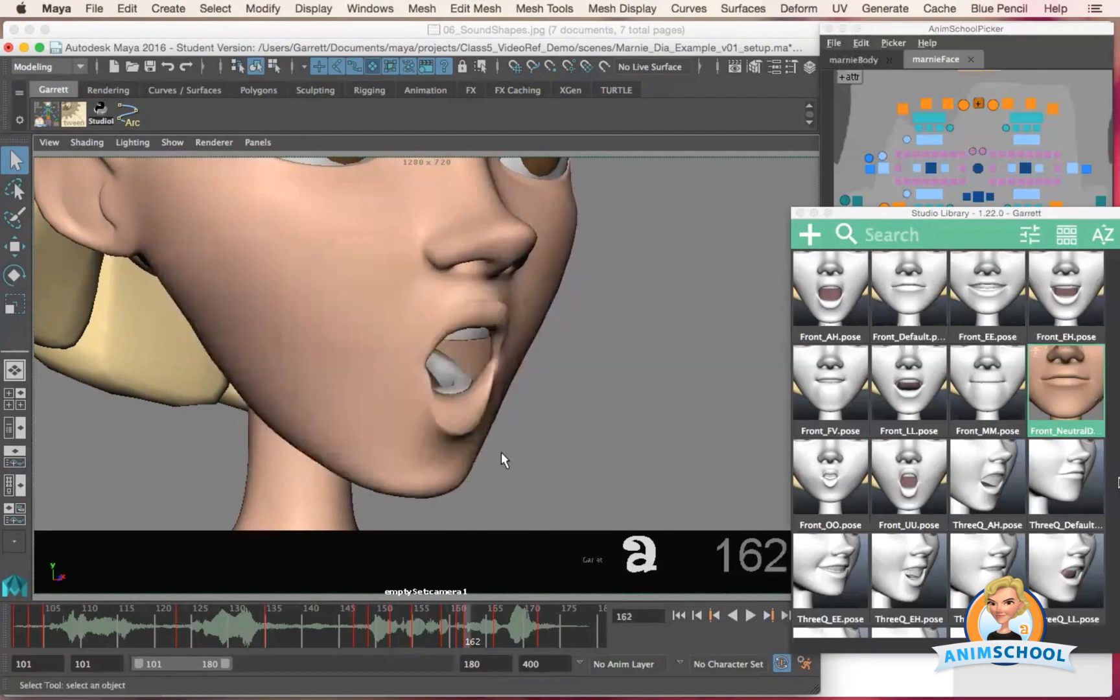
pyautogui.hotkey('alt', 'shift', 'v')
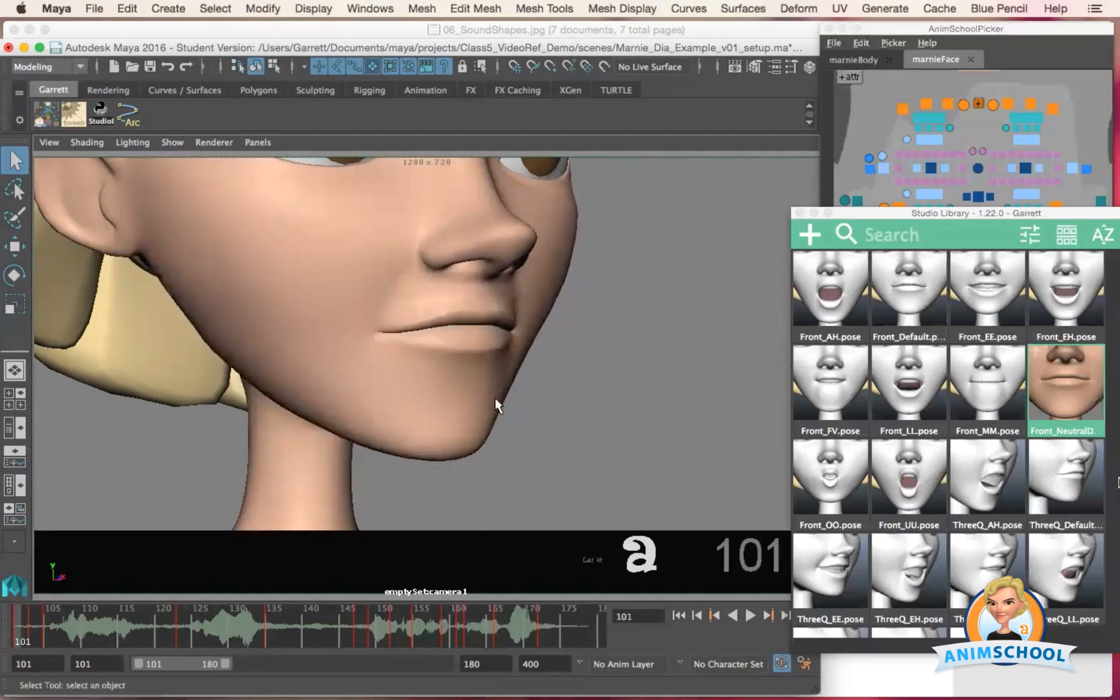
# - Switch to QuickTime Player, play MouthDemo_01_blocking.mov to review the blocked lip sync, and reposition its window
pyautogui.press('super+Tab')
pyautogui.press('super+o')
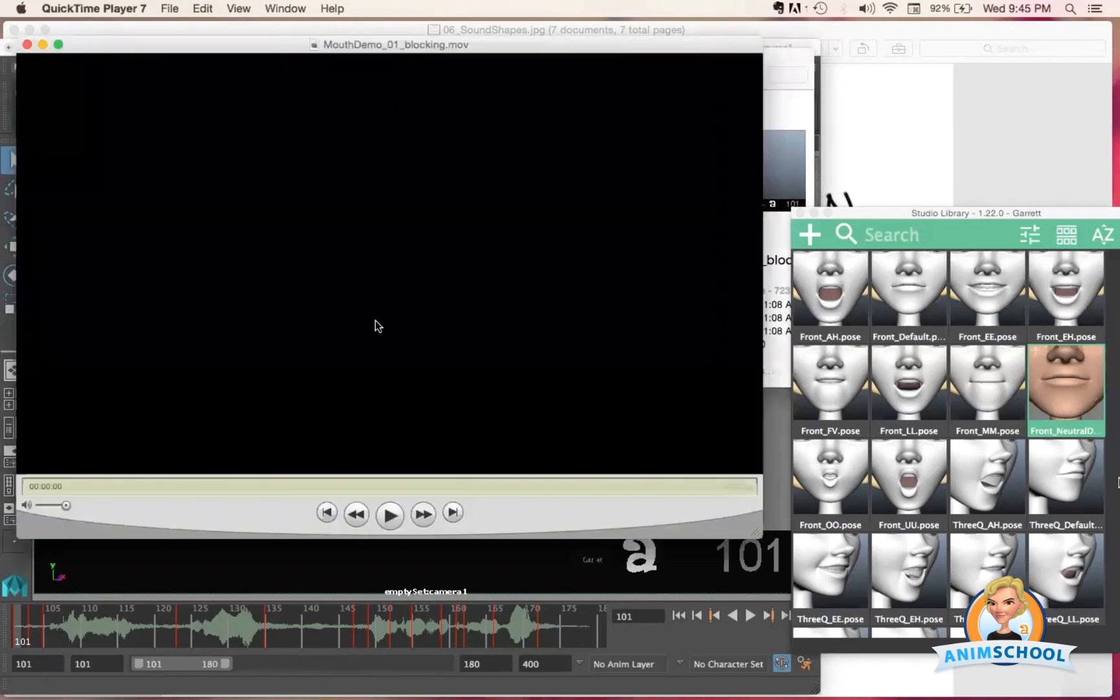
pyautogui.press('space')
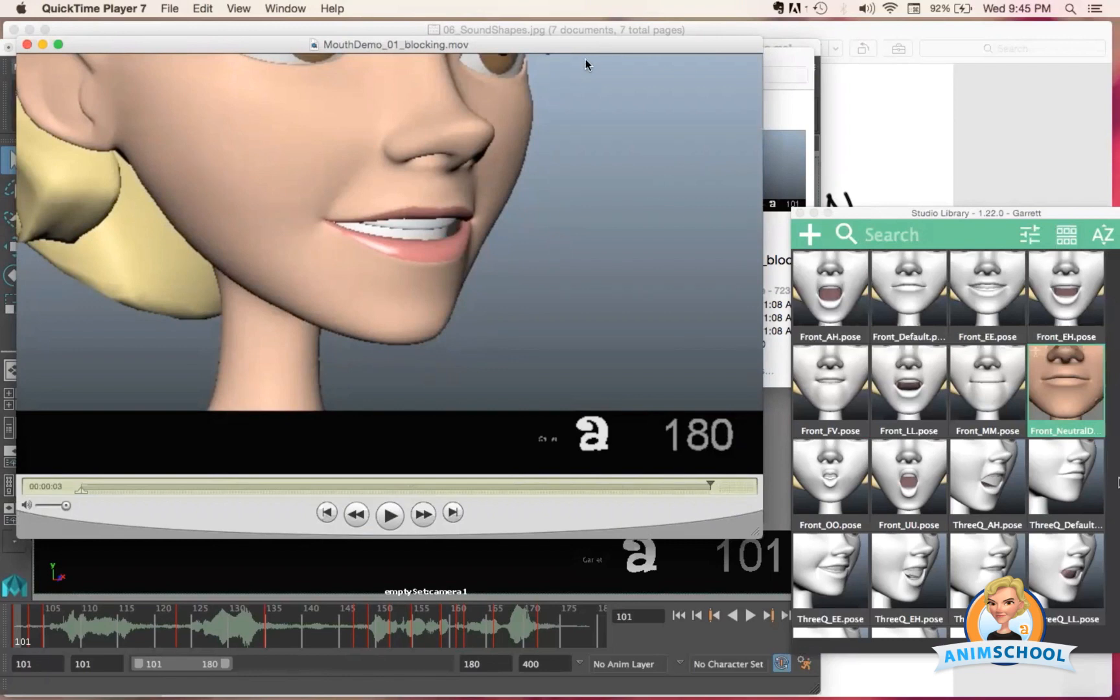
pyautogui.moveTo(582, 45); pyautogui.dragTo(595, 100)
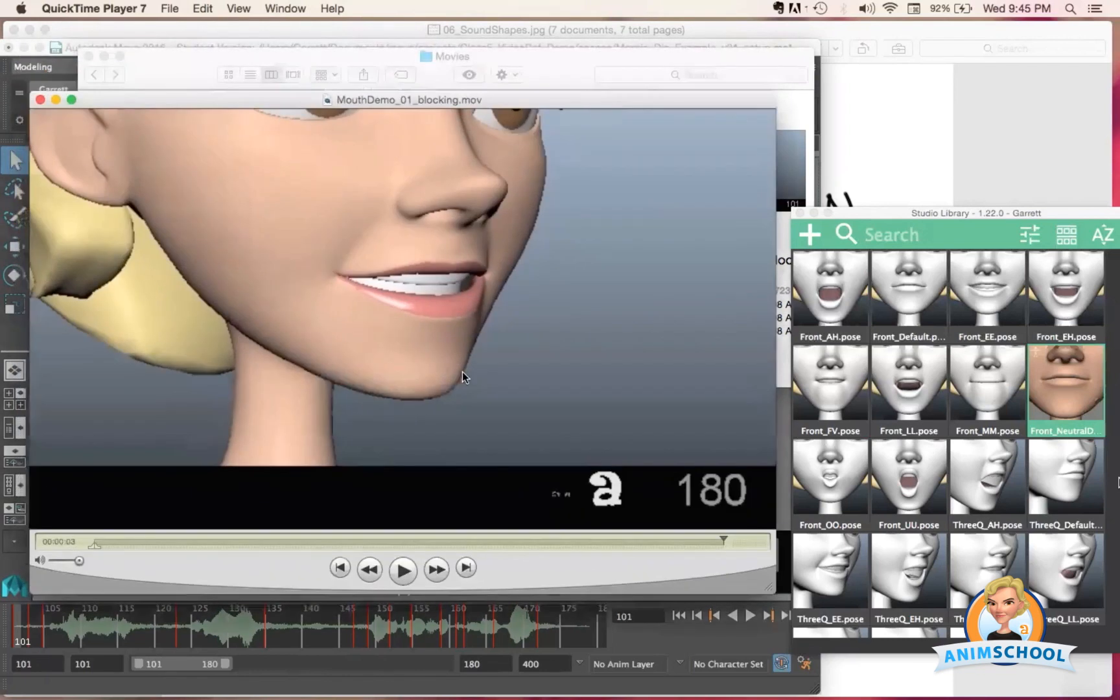